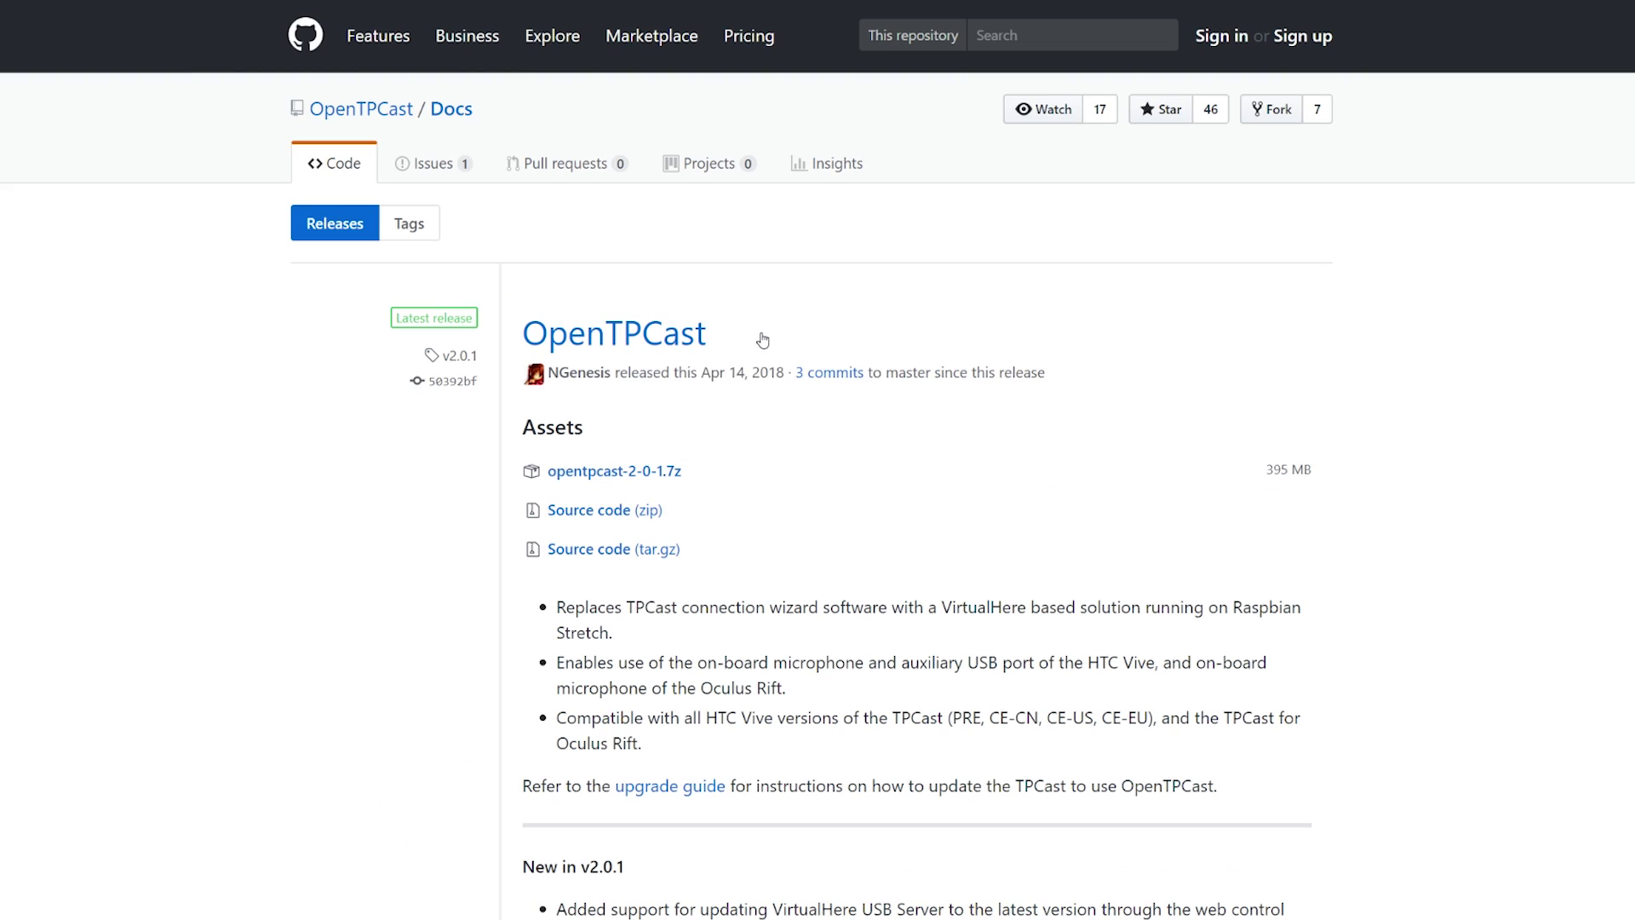
pyautogui.scroll(-10, 767, 339)
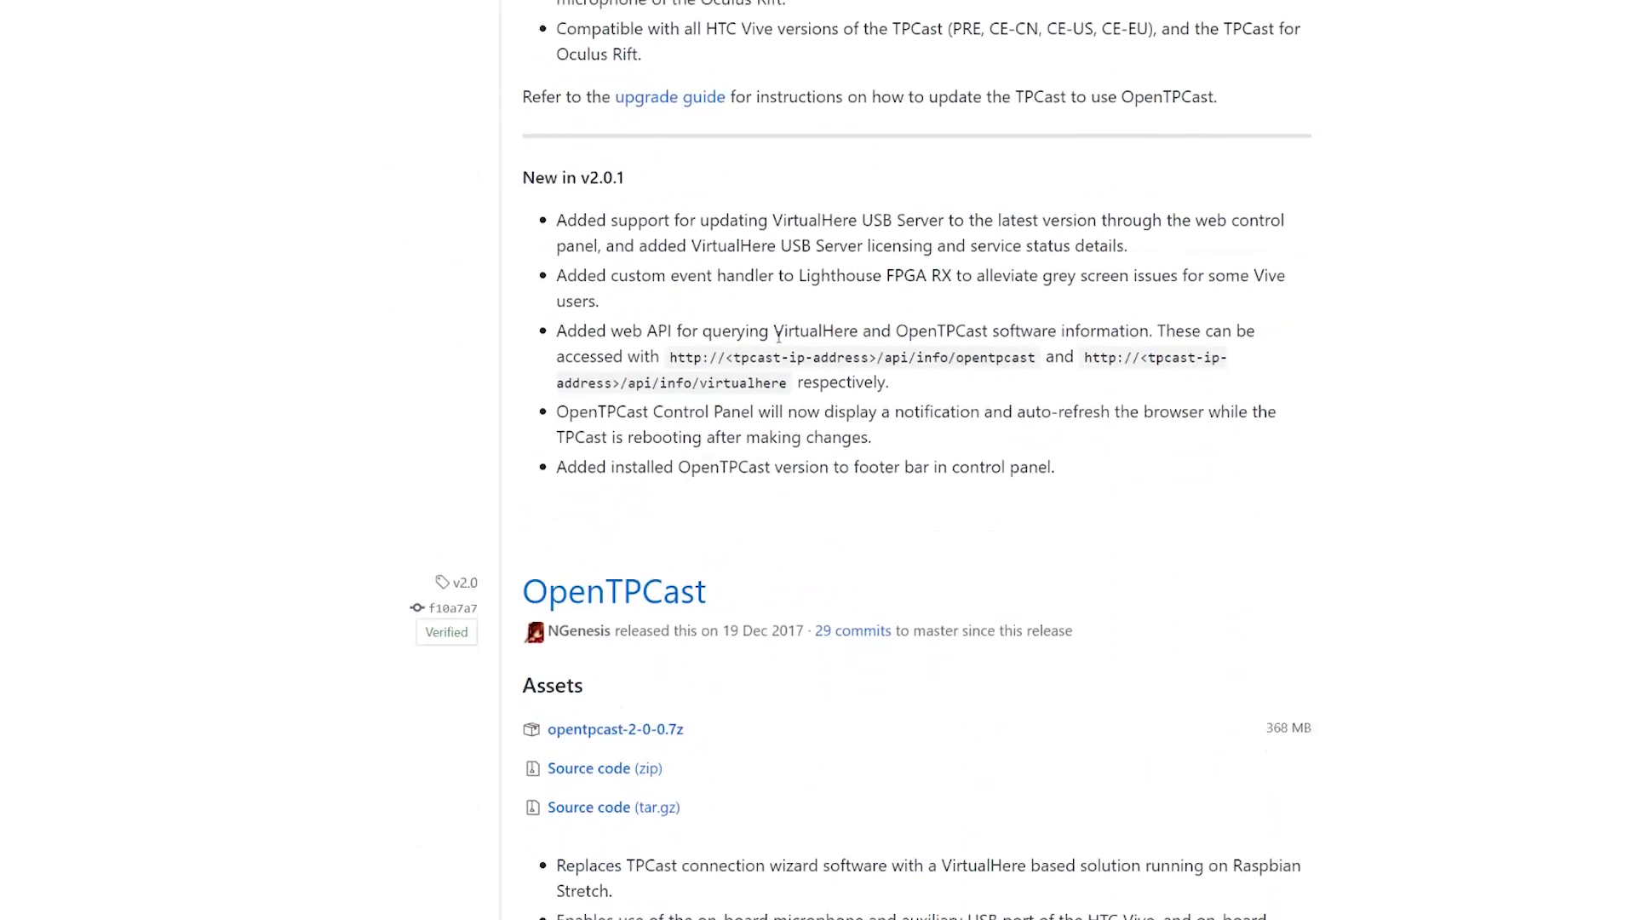
pyautogui.scroll(-1, 778, 339)
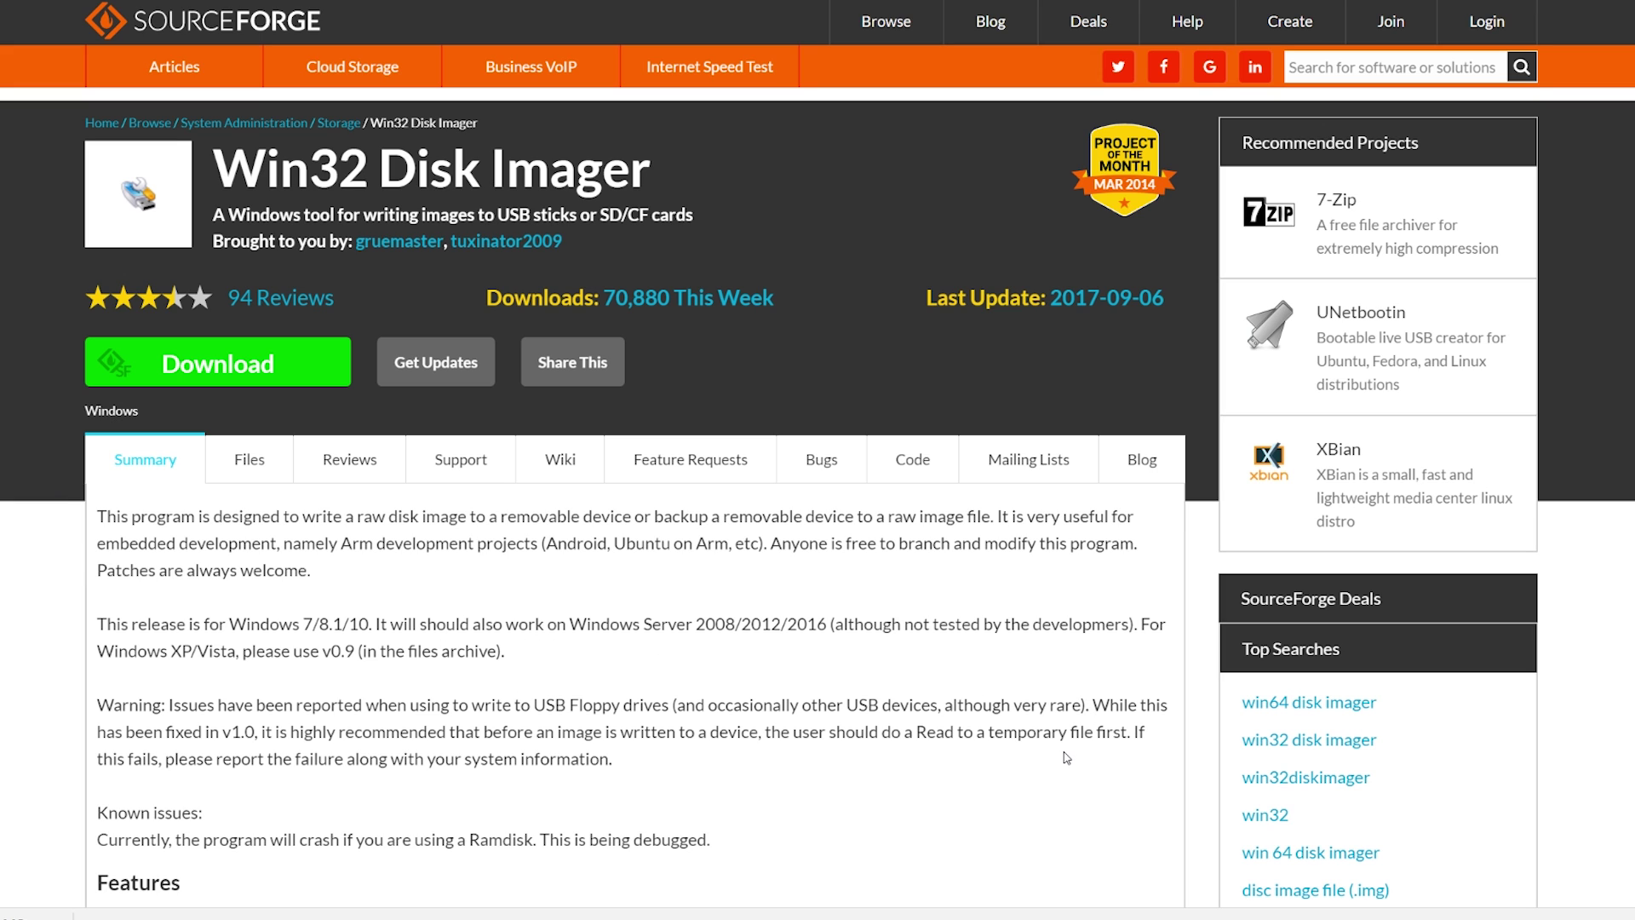
pyautogui.scroll(-1, 1063, 760)
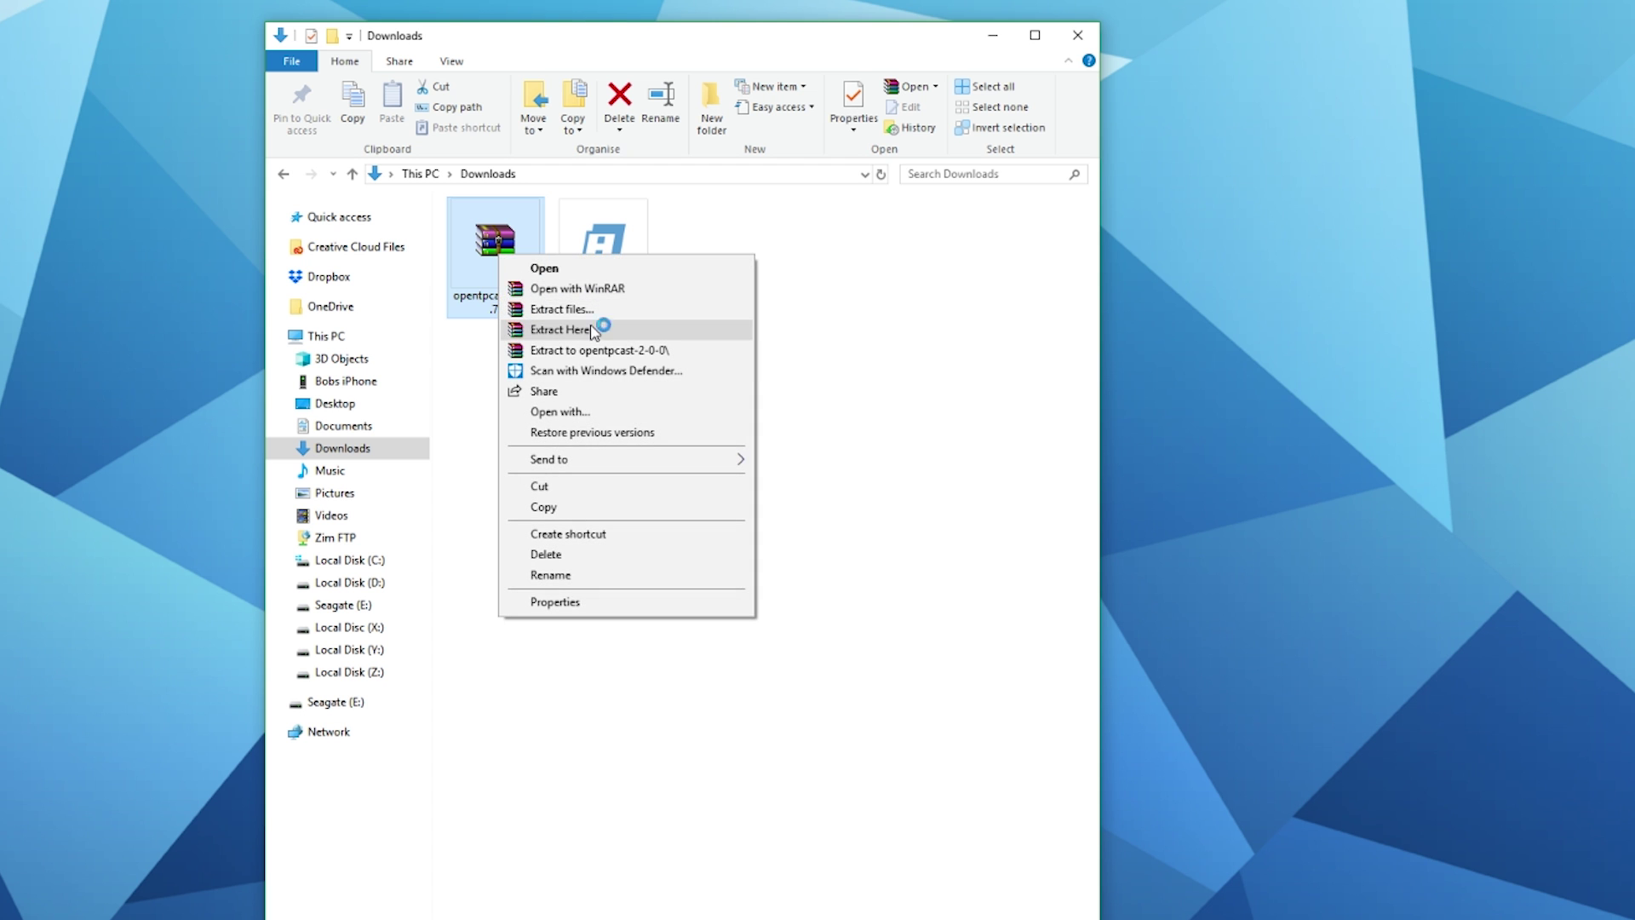
# - Extract opentpcast-2-0-0.7z into Downloads and begin choosing an image in Win32 Disk Imager
pyautogui.click(601, 325)
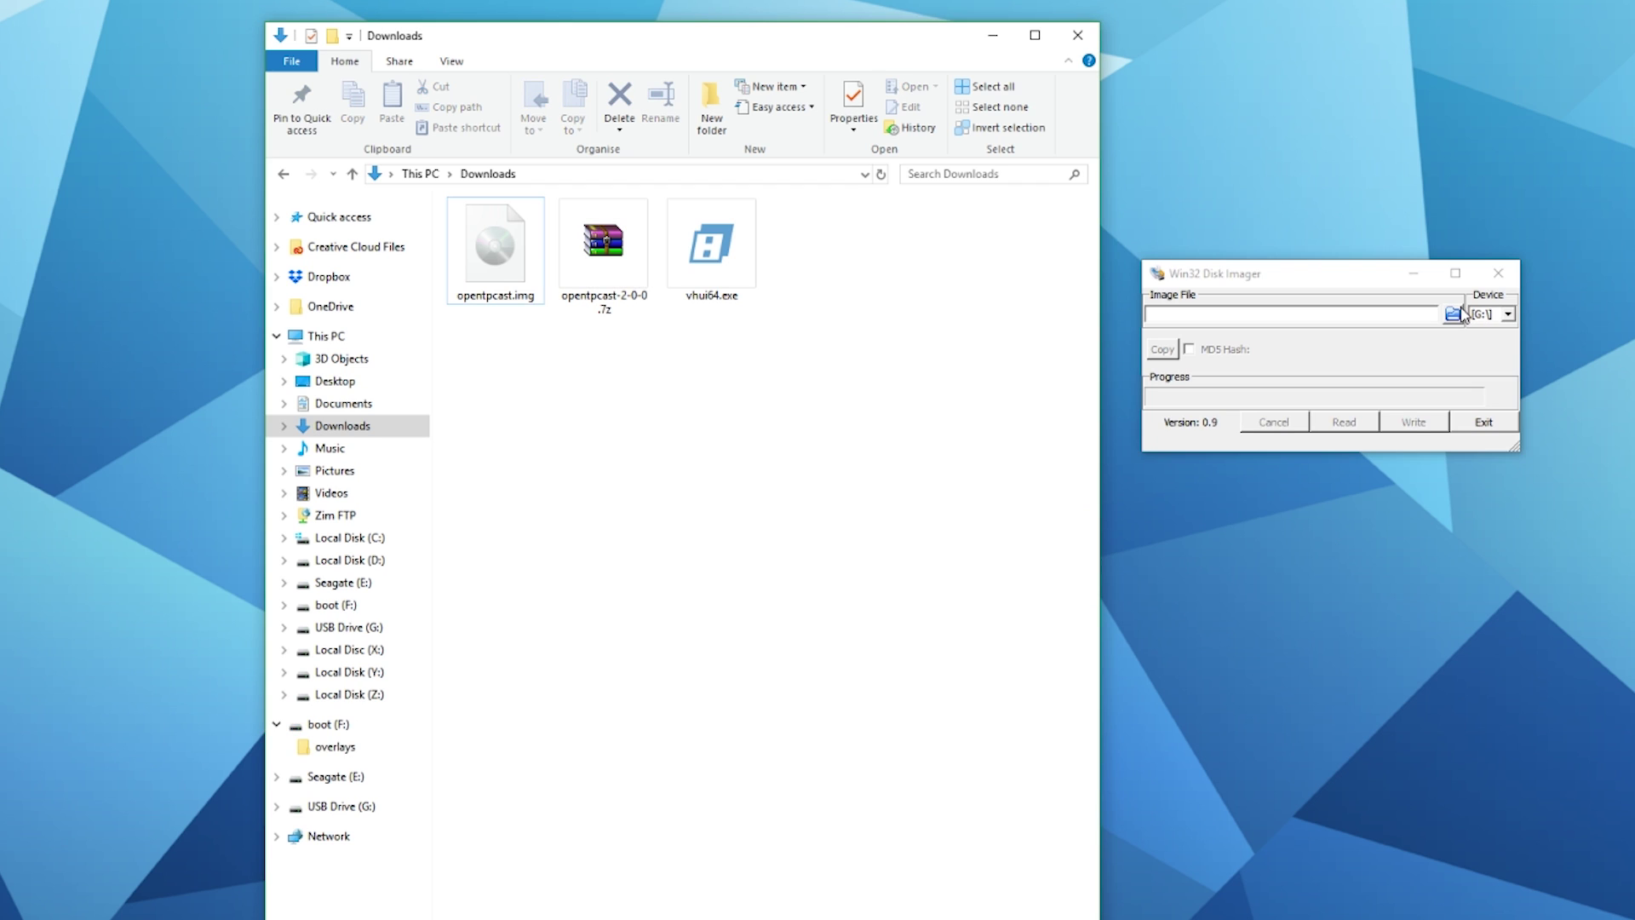
pyautogui.click(1453, 315)
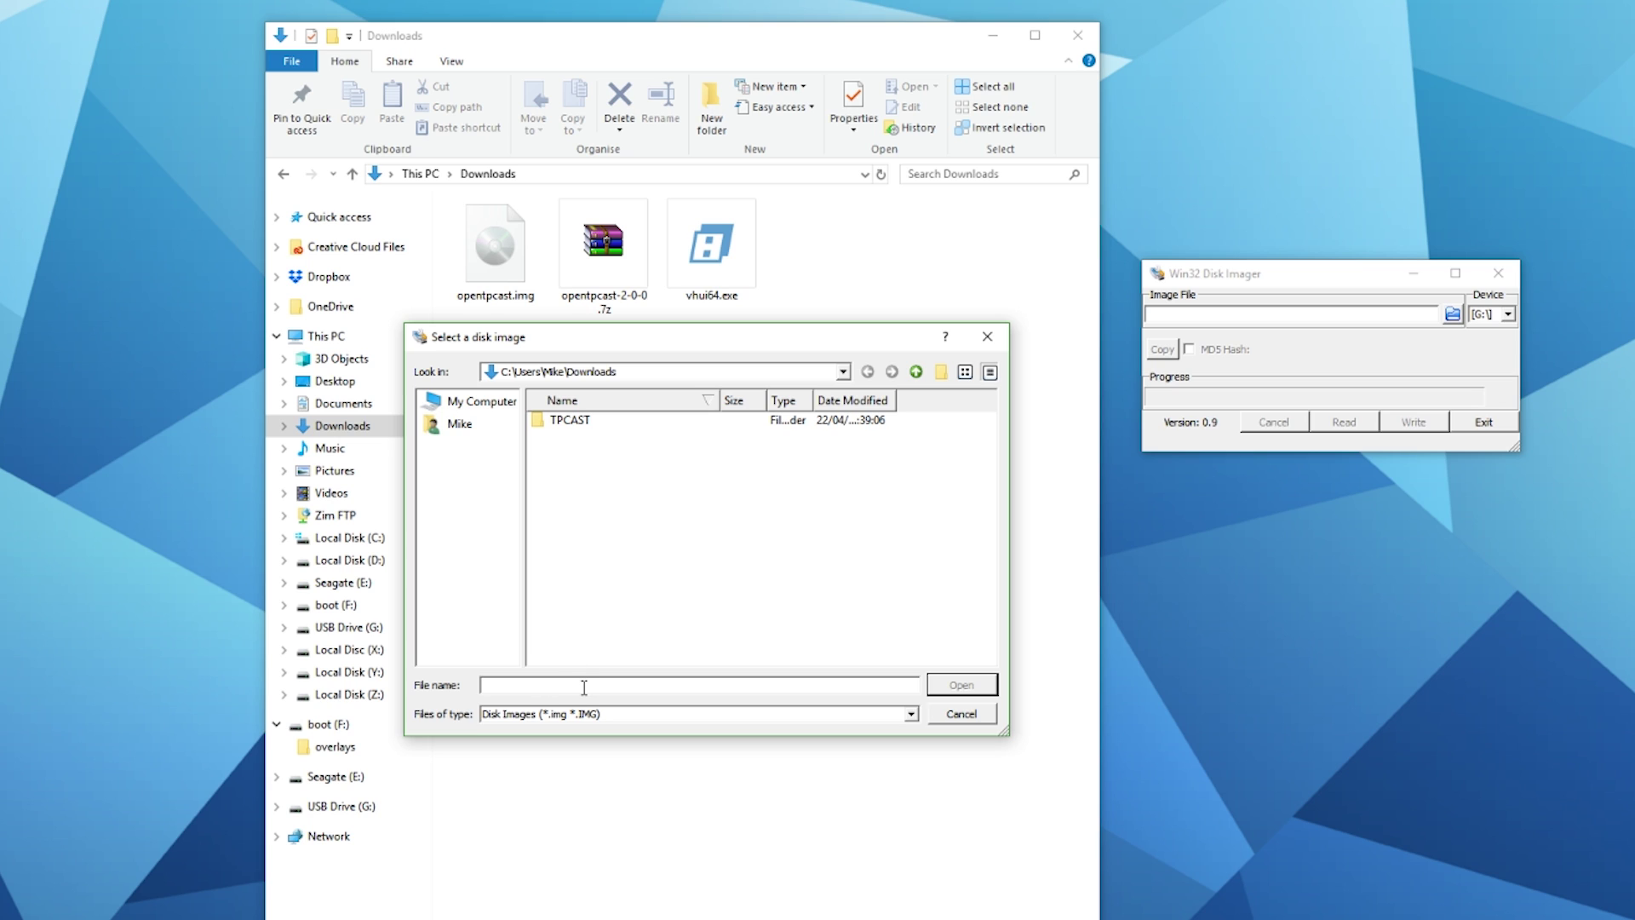
# - Load opentpcast.img from Downloads as the image and pick G:\ as the target device
pyautogui.write('tpcastbackup')
pyautogui.click(934, 687)
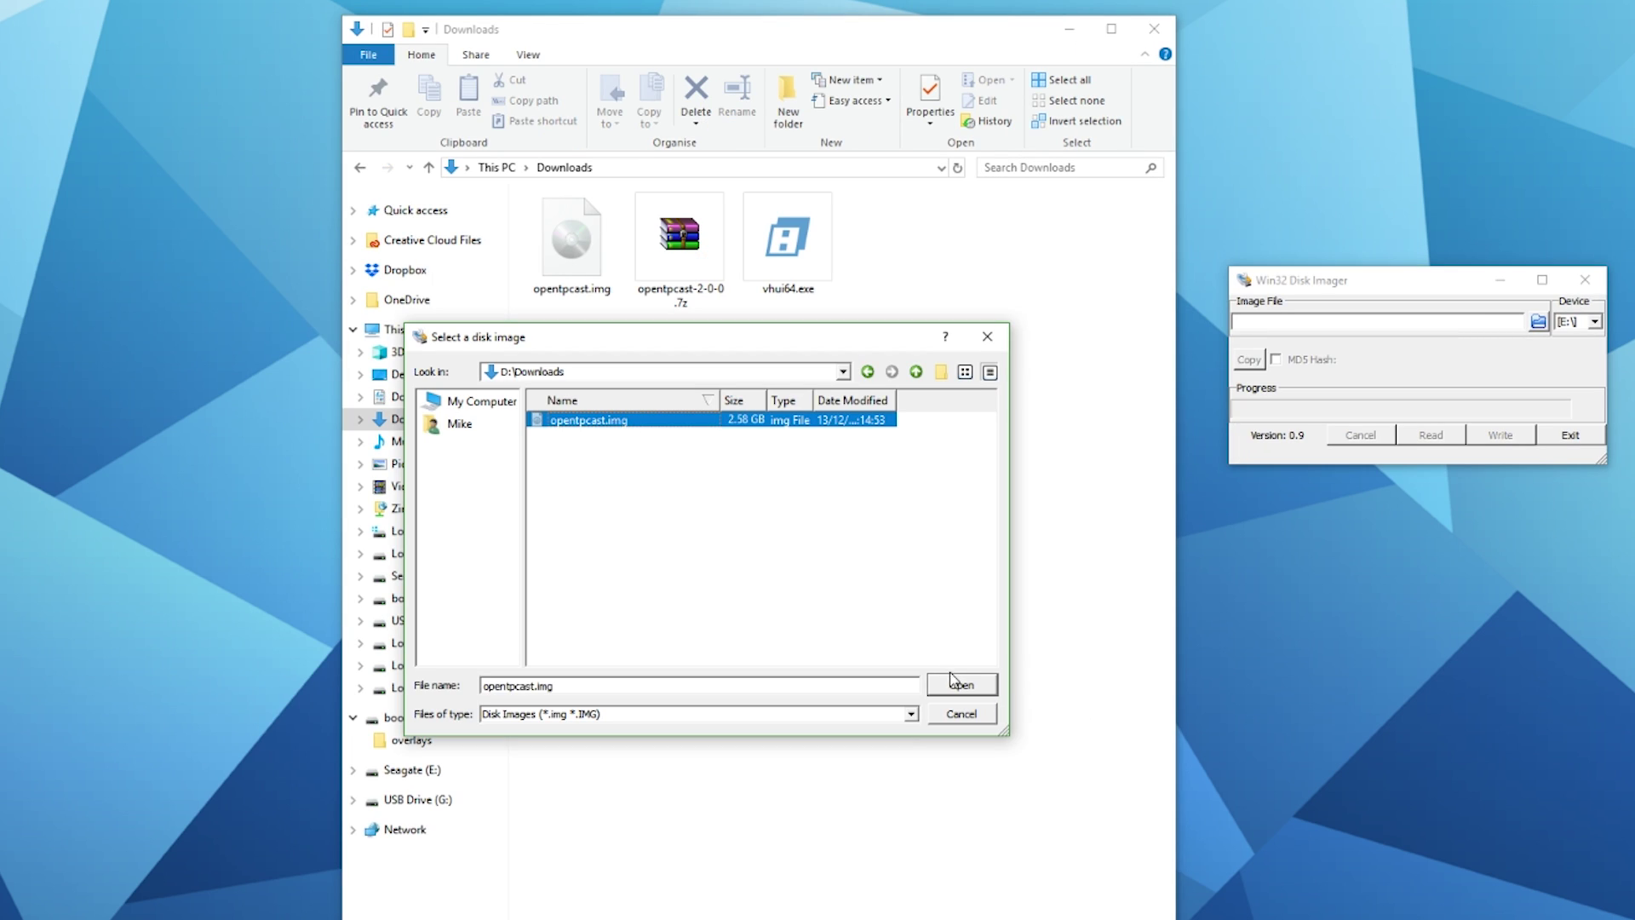
pyautogui.click(957, 684)
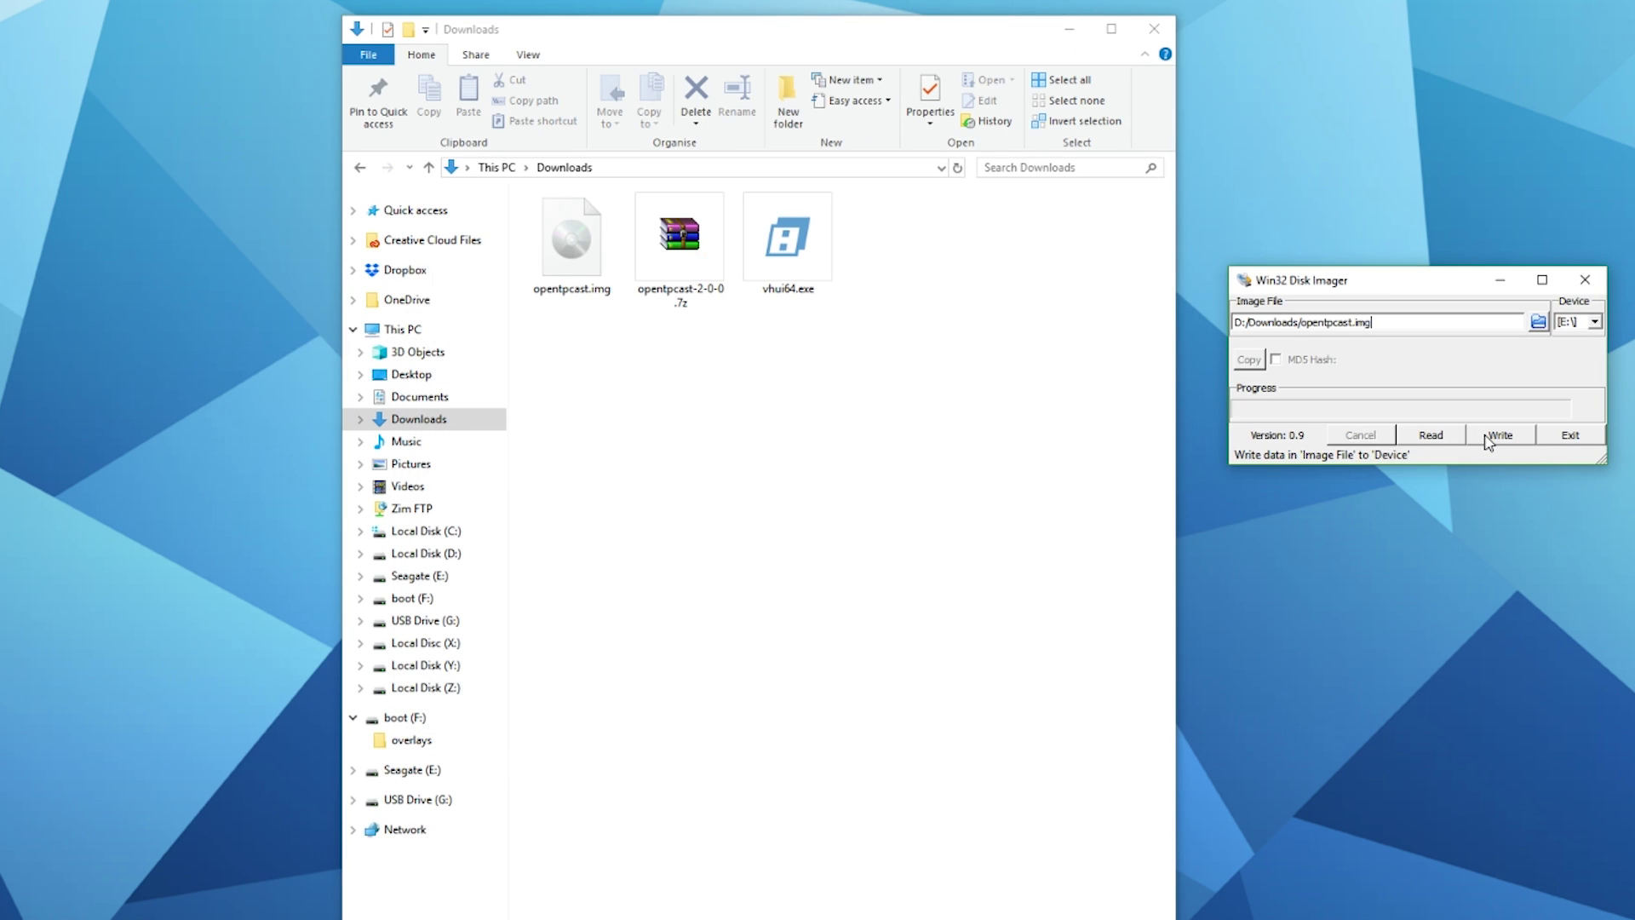
pyautogui.click(1593, 322)
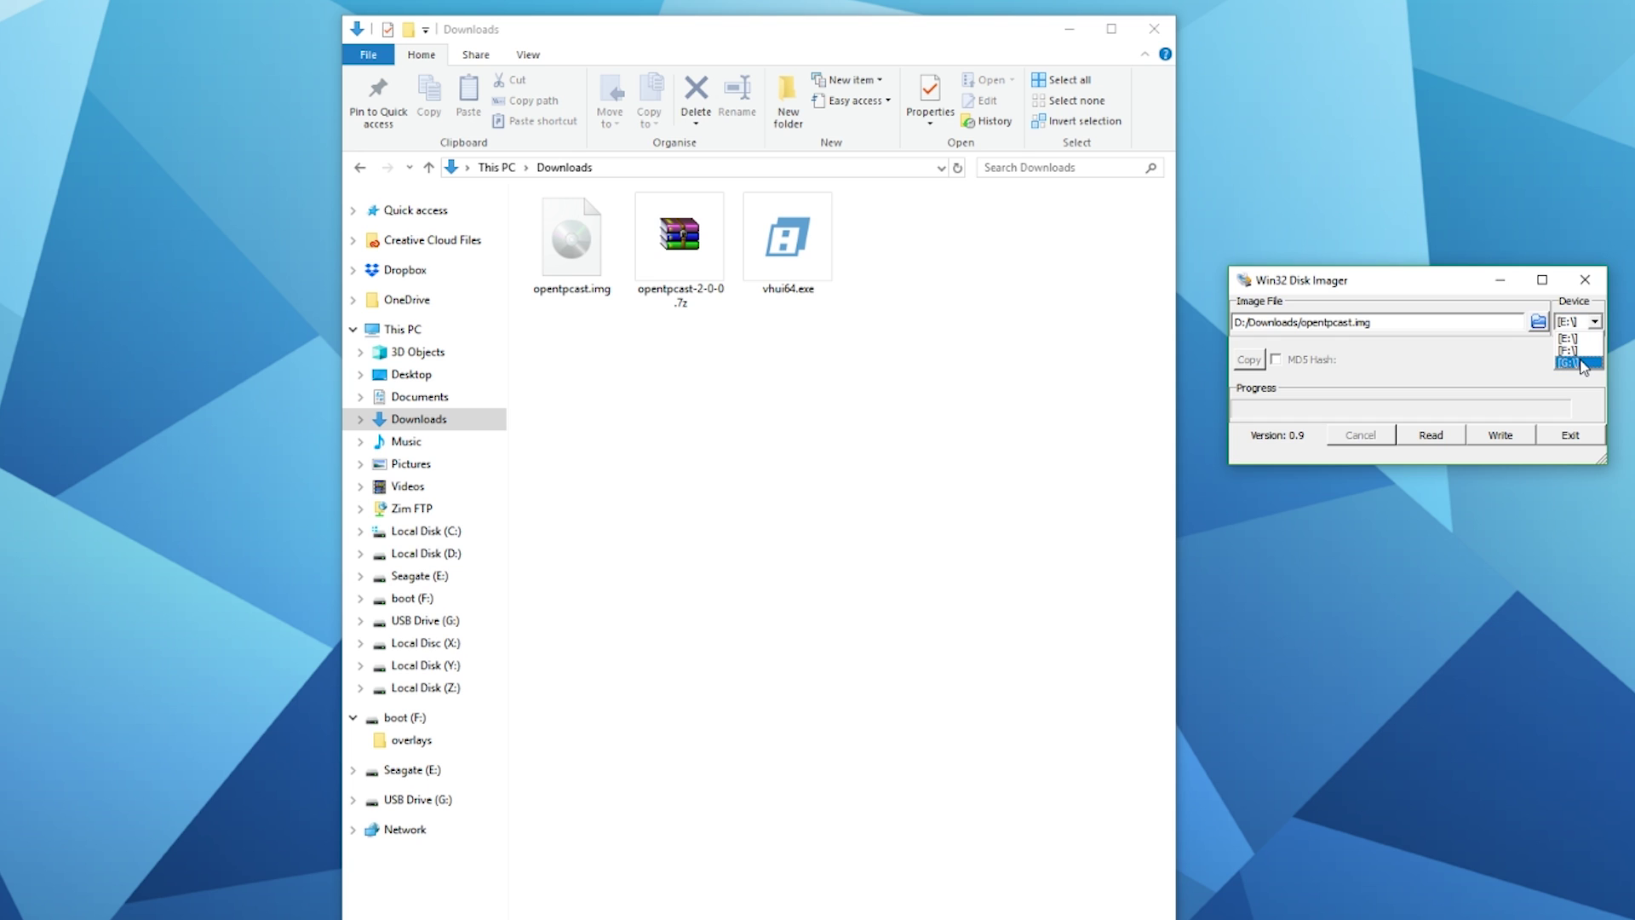
pyautogui.click(1583, 363)
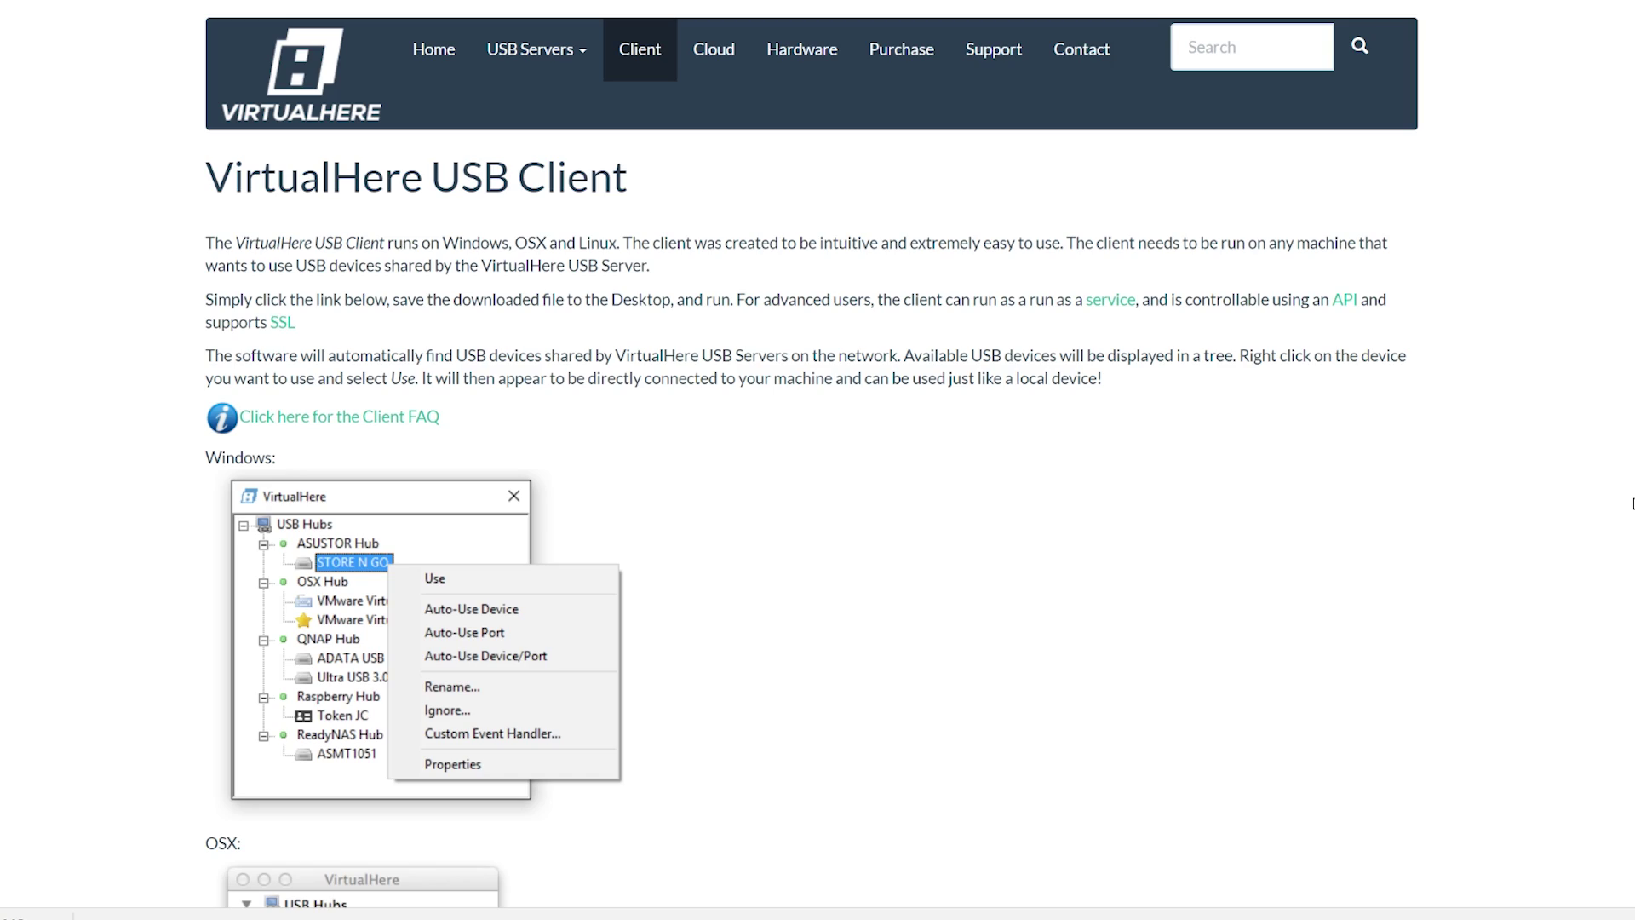
pyautogui.scroll(-15, 1632, 503)
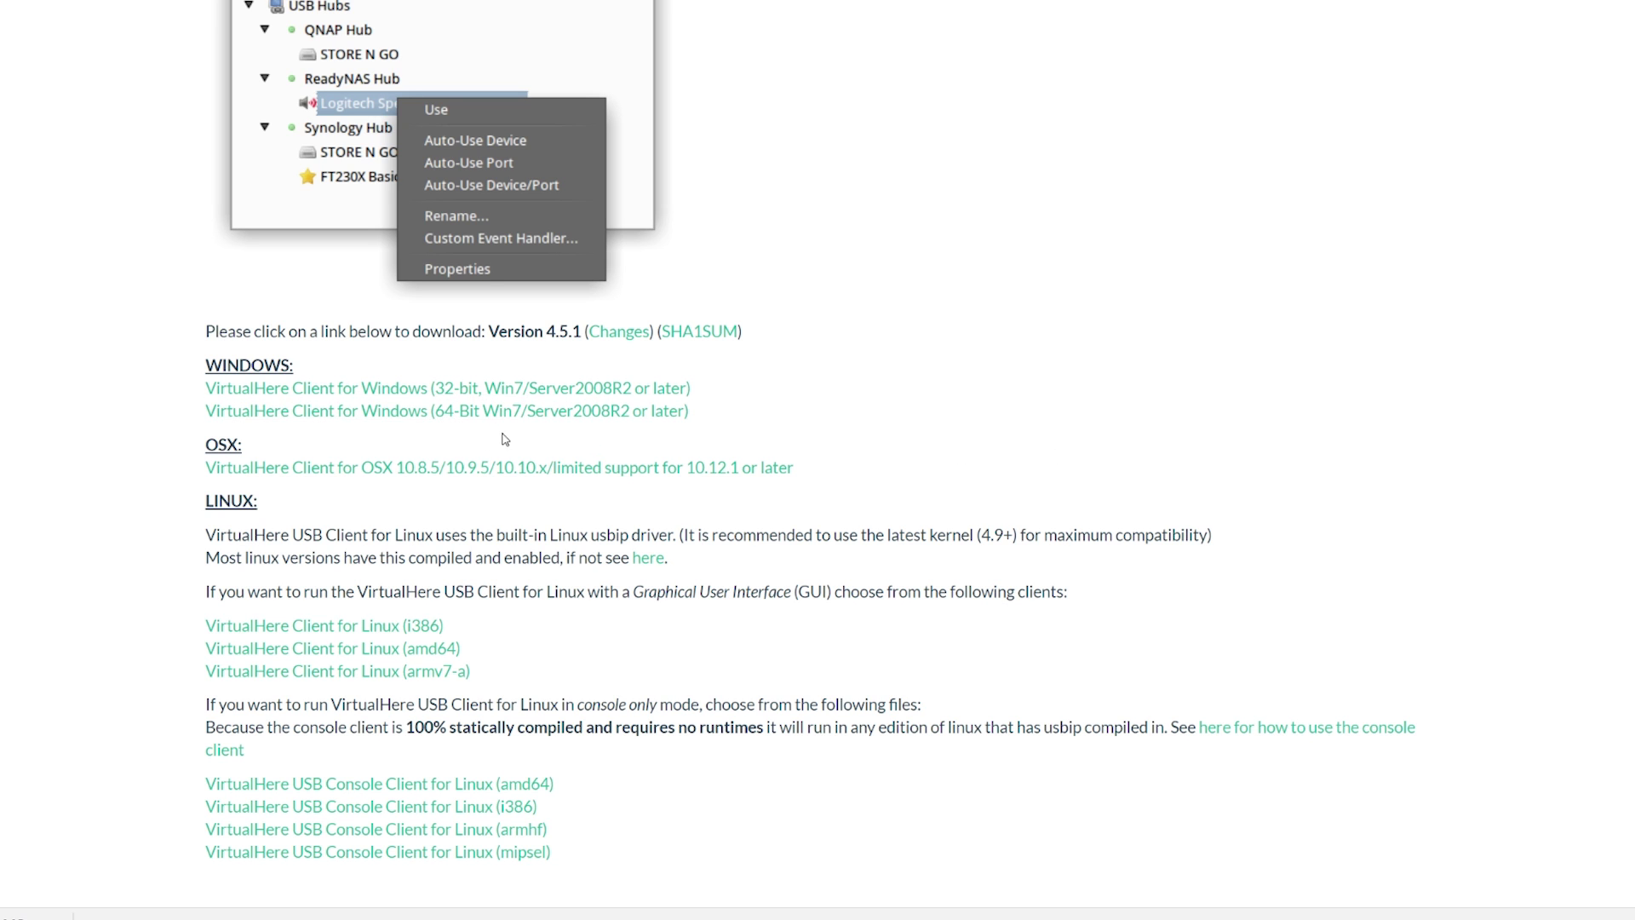
pyautogui.scroll(-1, 1073, 507)
pyautogui.scroll(15, 1075, 505)
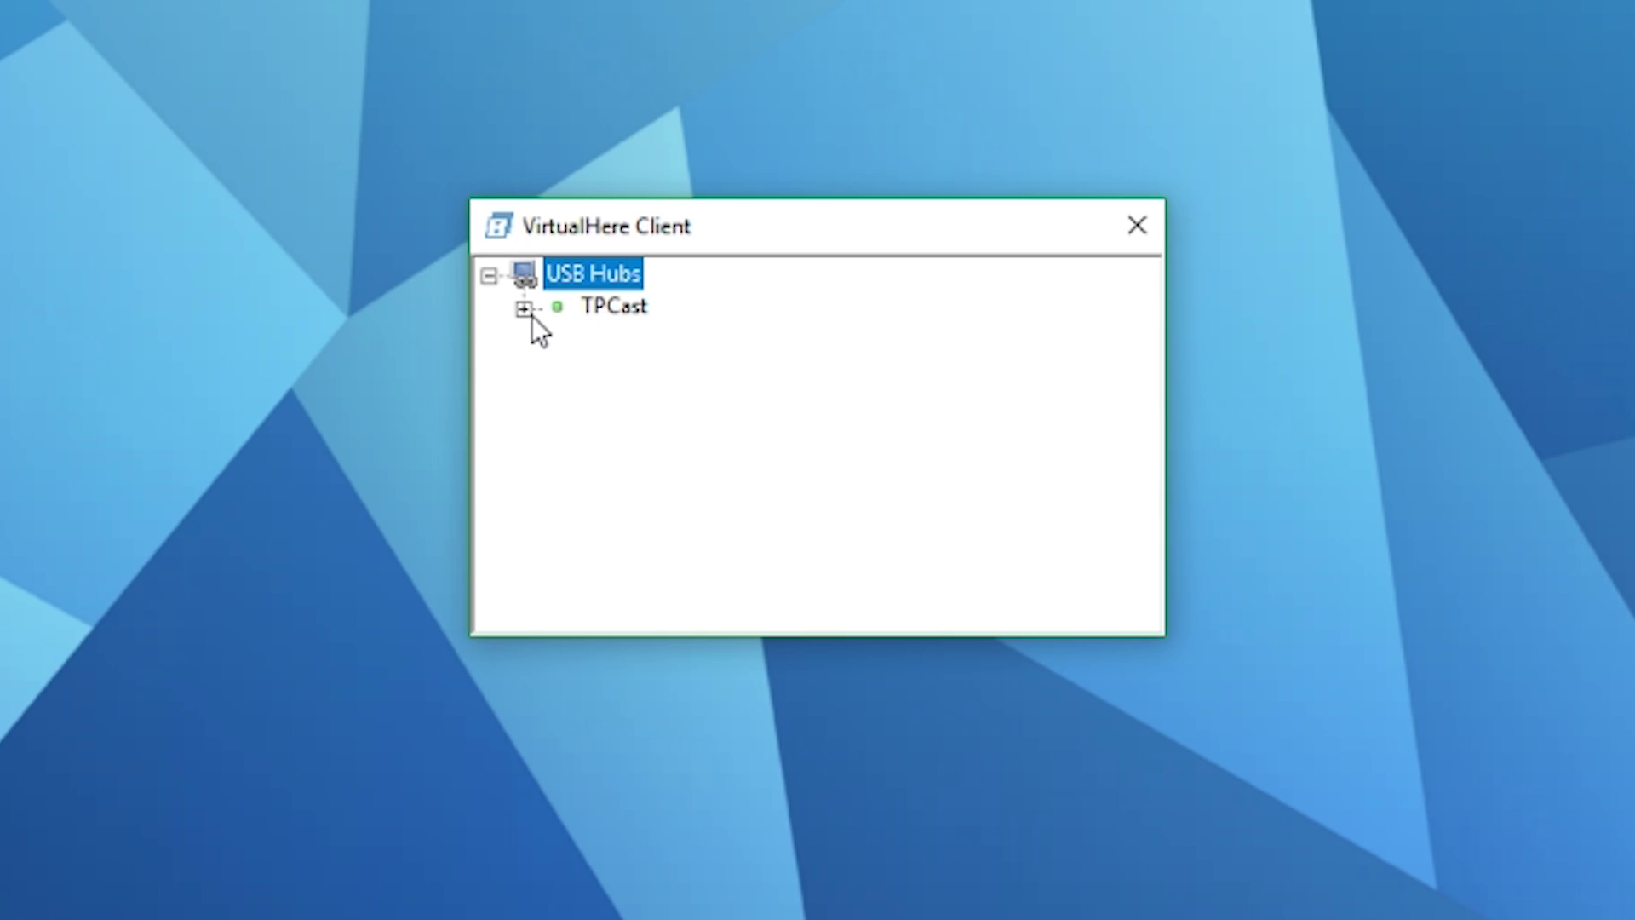
# - Expand USB Hubs > TPCast to check that Rift and Rift Audio are in use, then collapse it
pyautogui.click(529, 311)
pyautogui.click(529, 312)
pyautogui.click(490, 277)
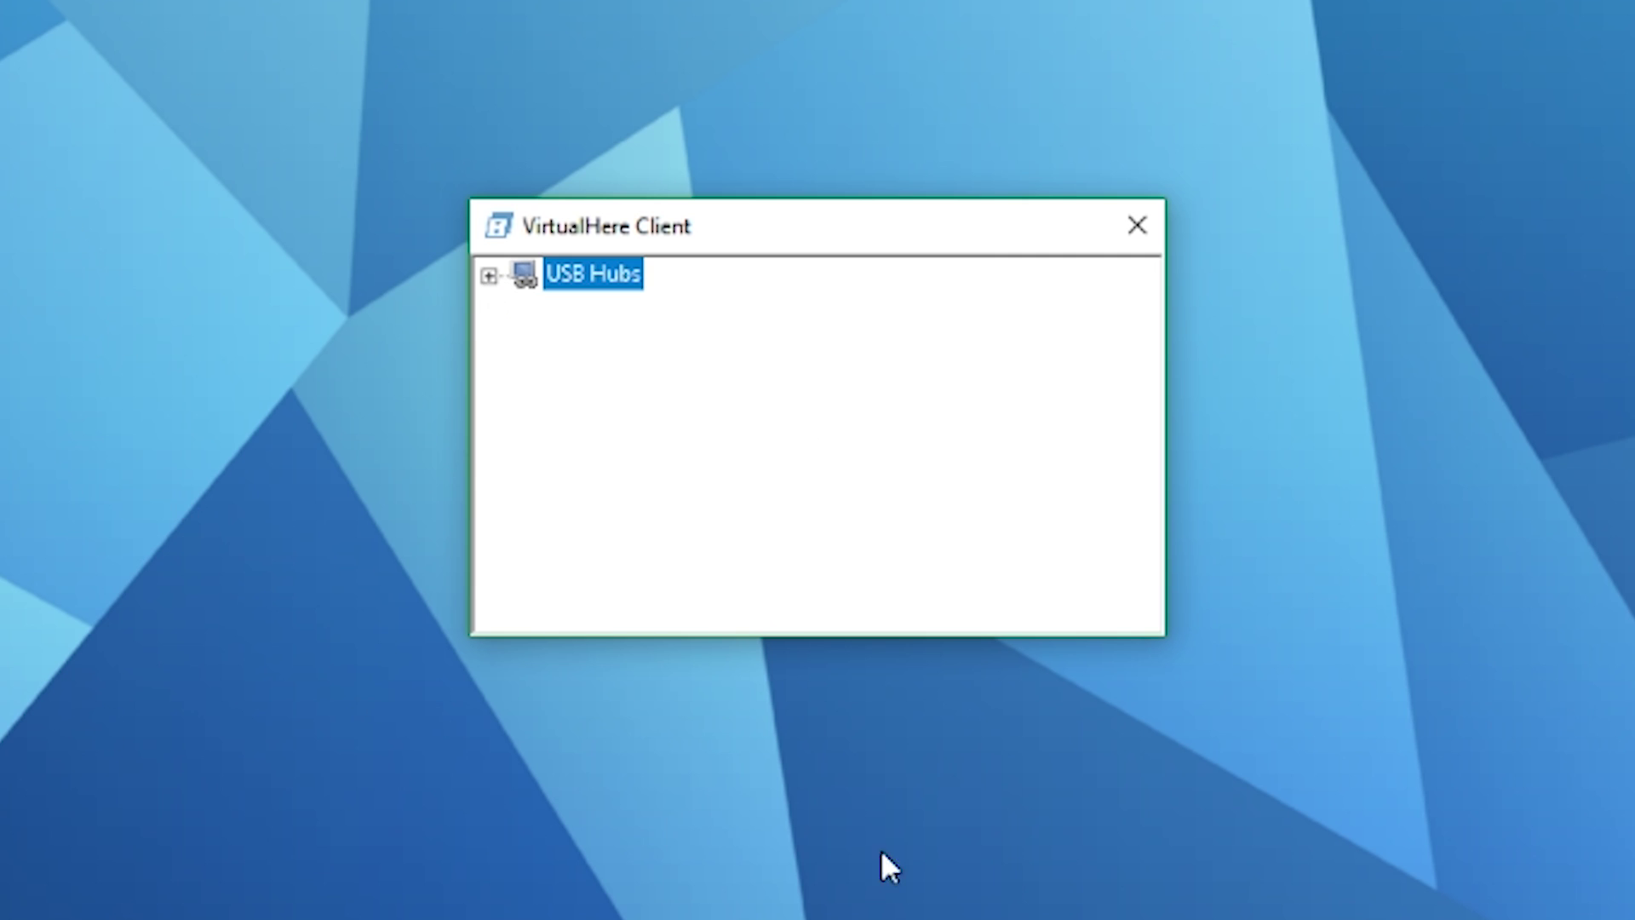
pyautogui.click(489, 276)
pyautogui.click(522, 308)
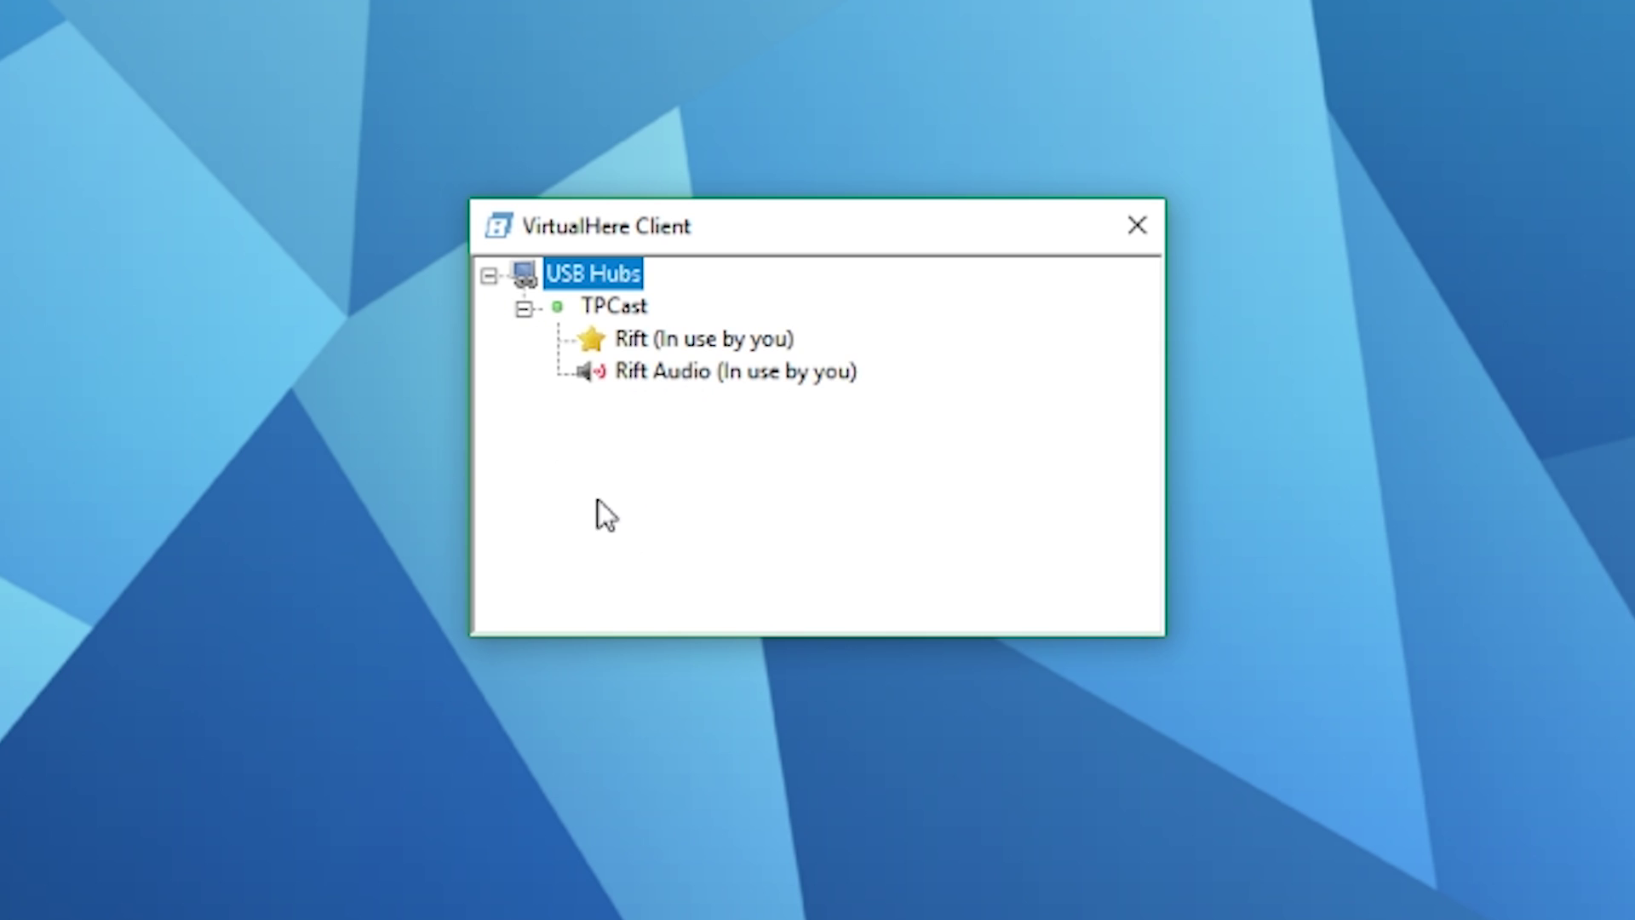
pyautogui.click(524, 309)
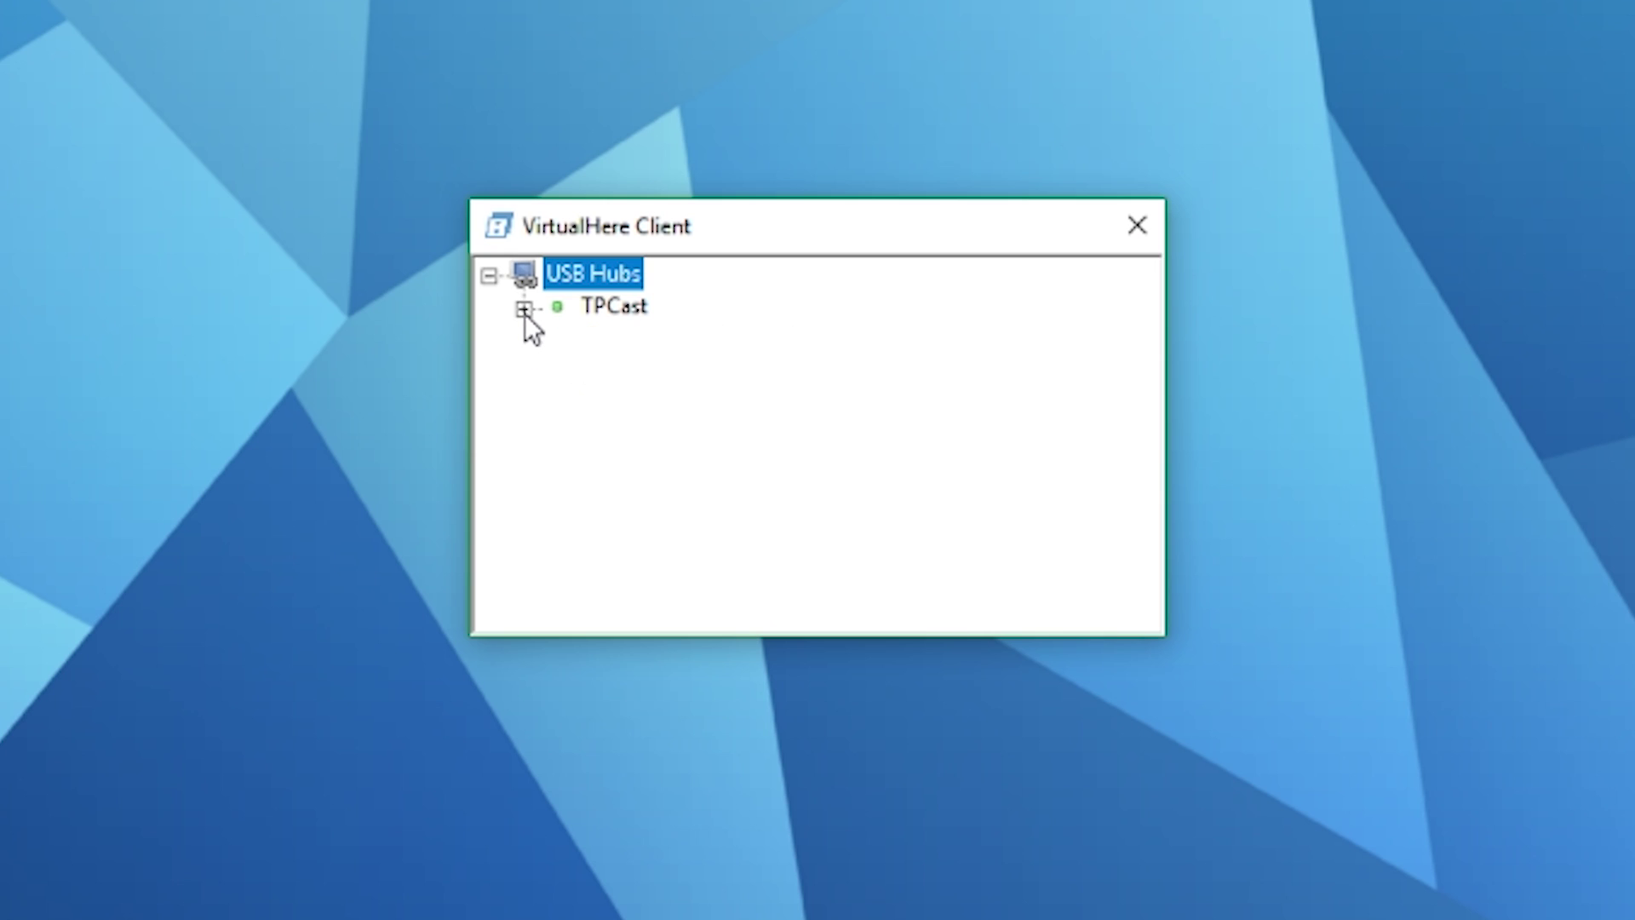
pyautogui.click(489, 274)
pyautogui.rightClick(582, 266)
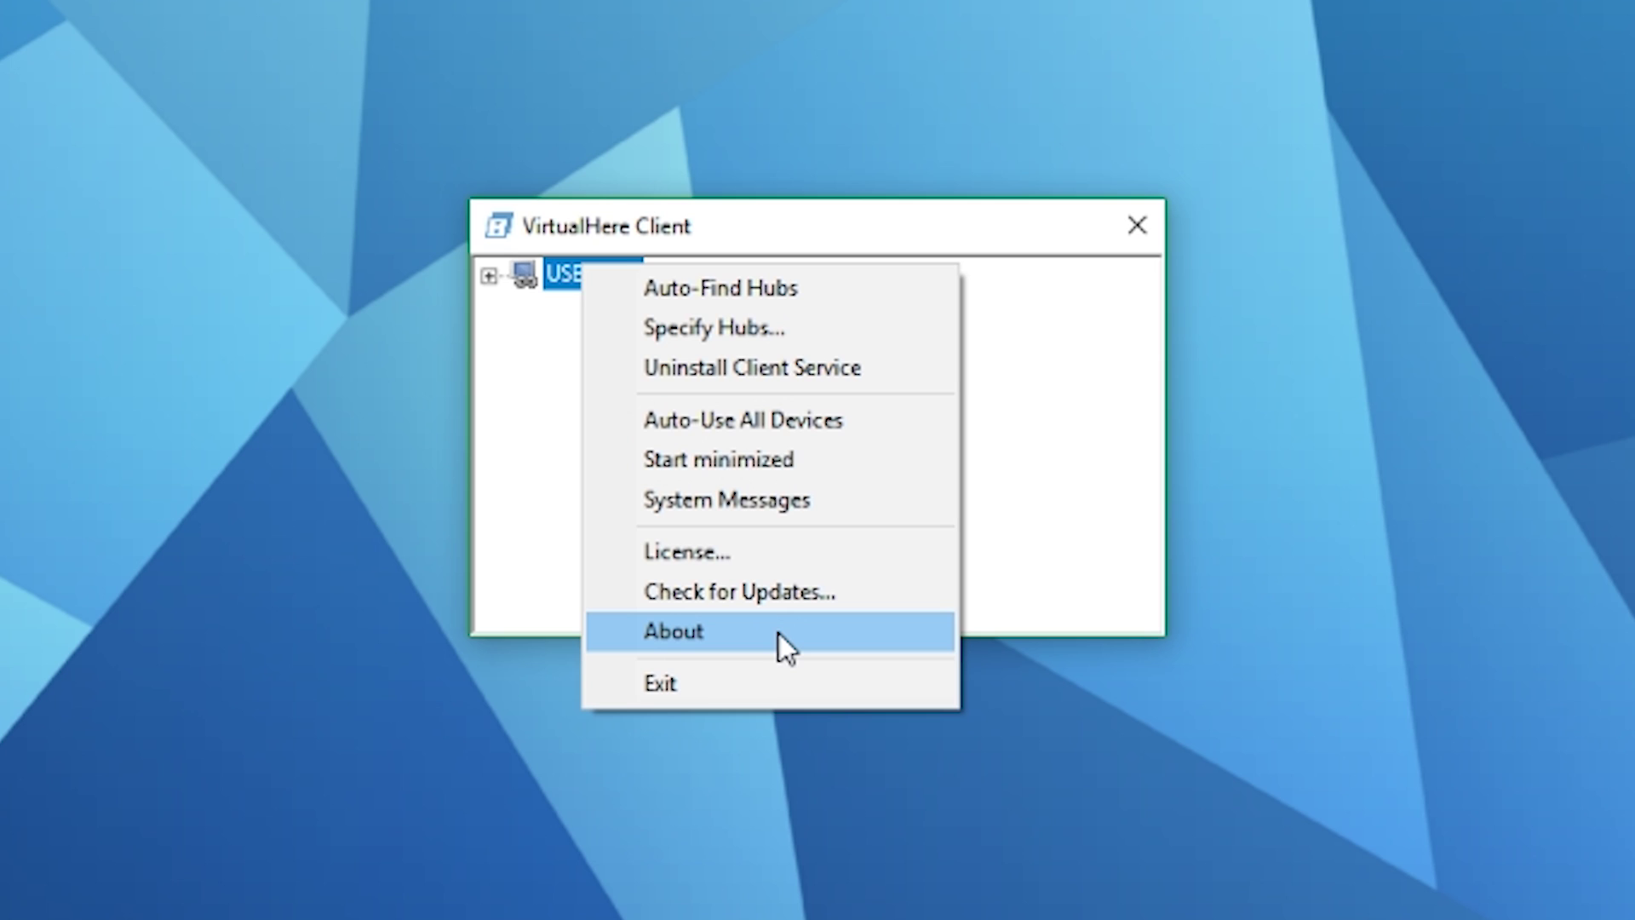
pyautogui.click(1009, 533)
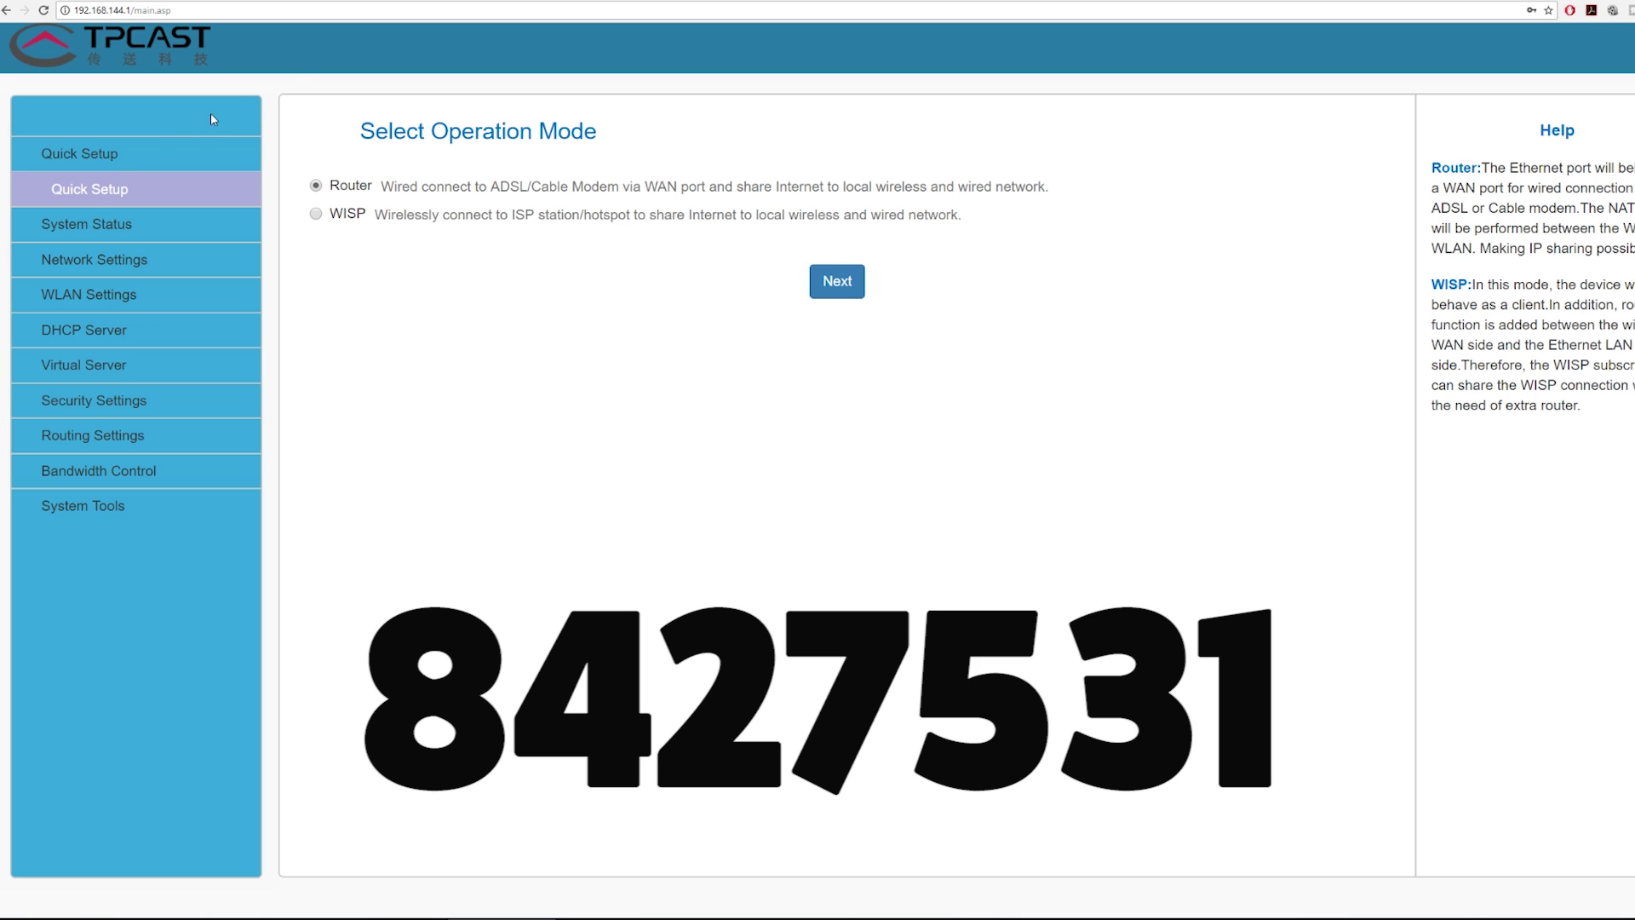
# - Go from System Status to DHCP Server's DHCP Clients List to find the tpcast host
pyautogui.click(90, 219)
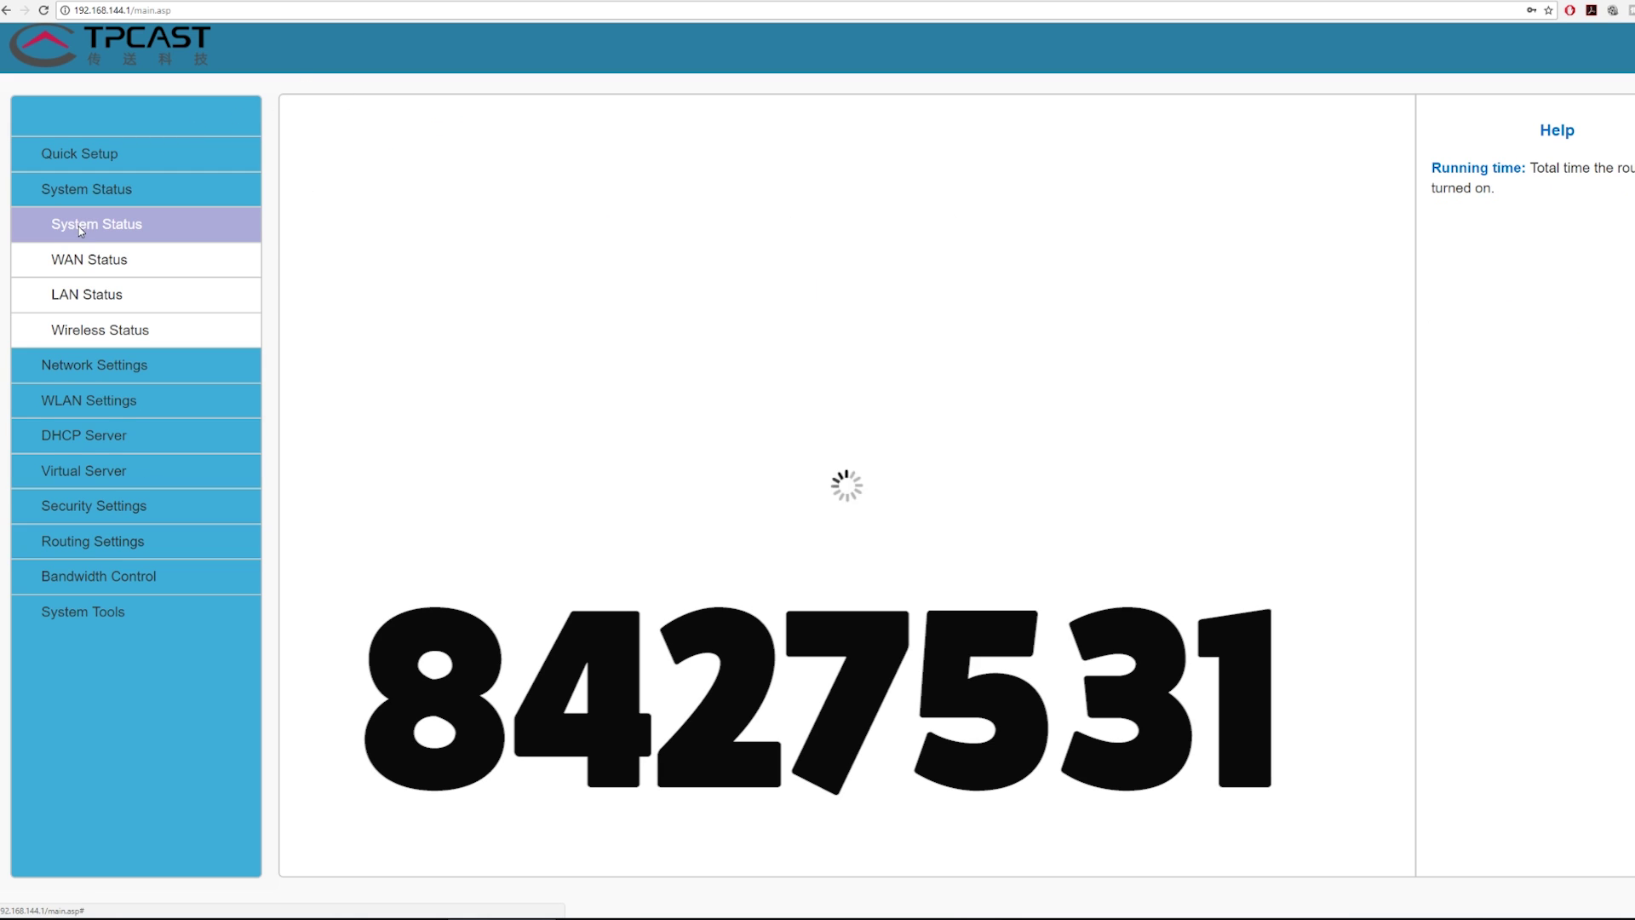
pyautogui.click(82, 435)
pyautogui.click(109, 366)
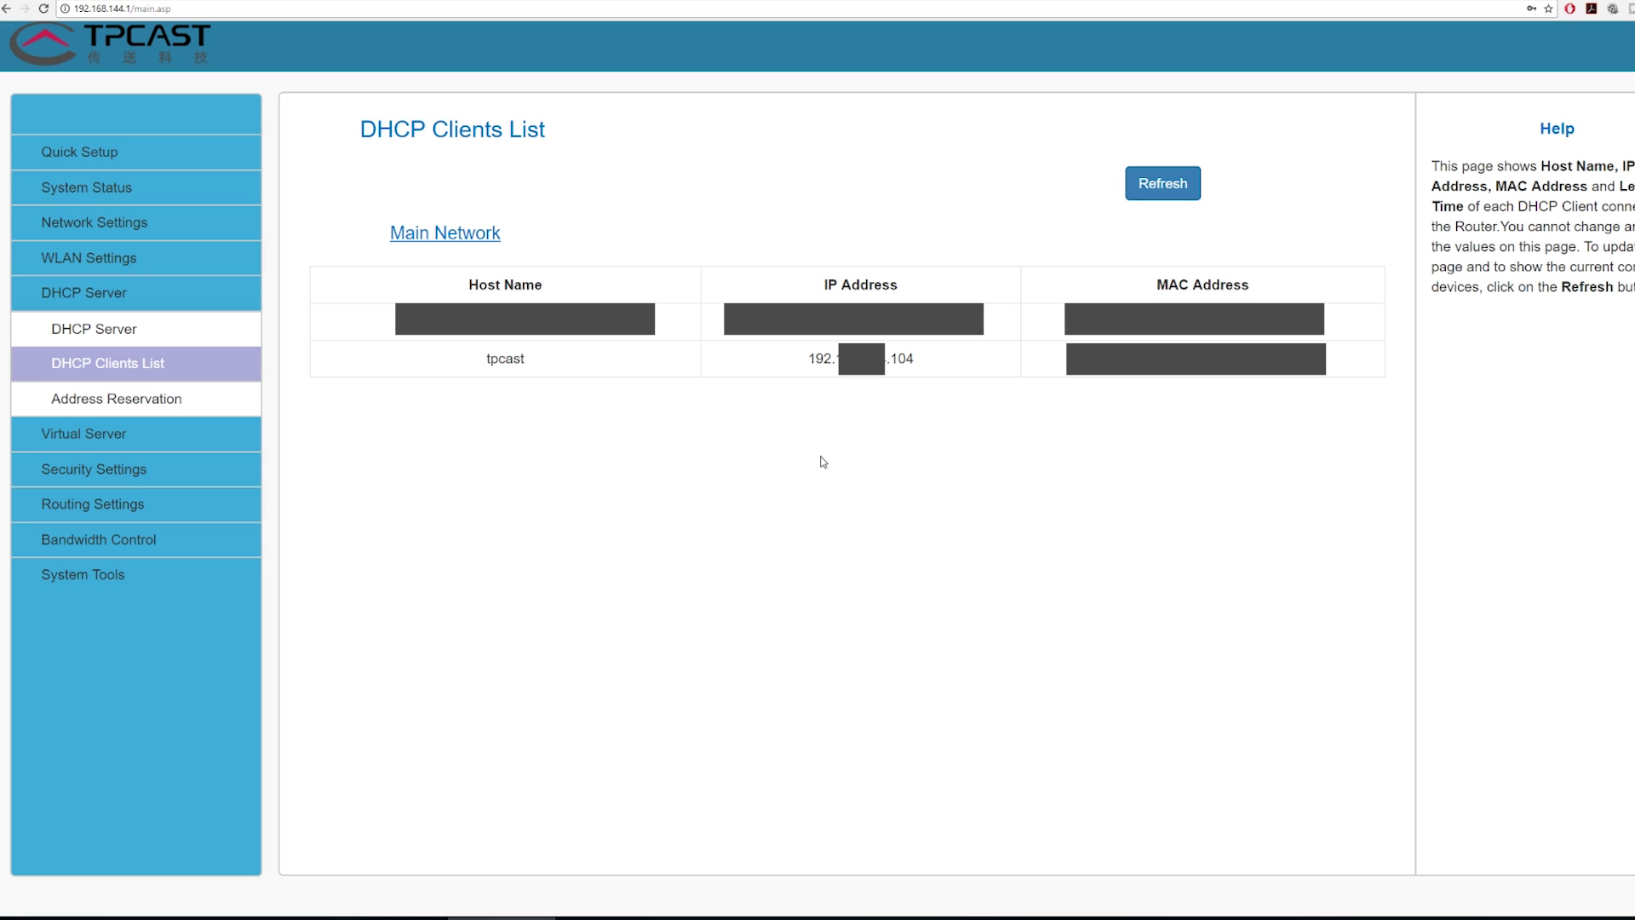
# - Copy the tpcast IP and add it with port 7575 in the client's Specify Hubs list
pyautogui.moveTo(943, 358); pyautogui.dragTo(800, 358)
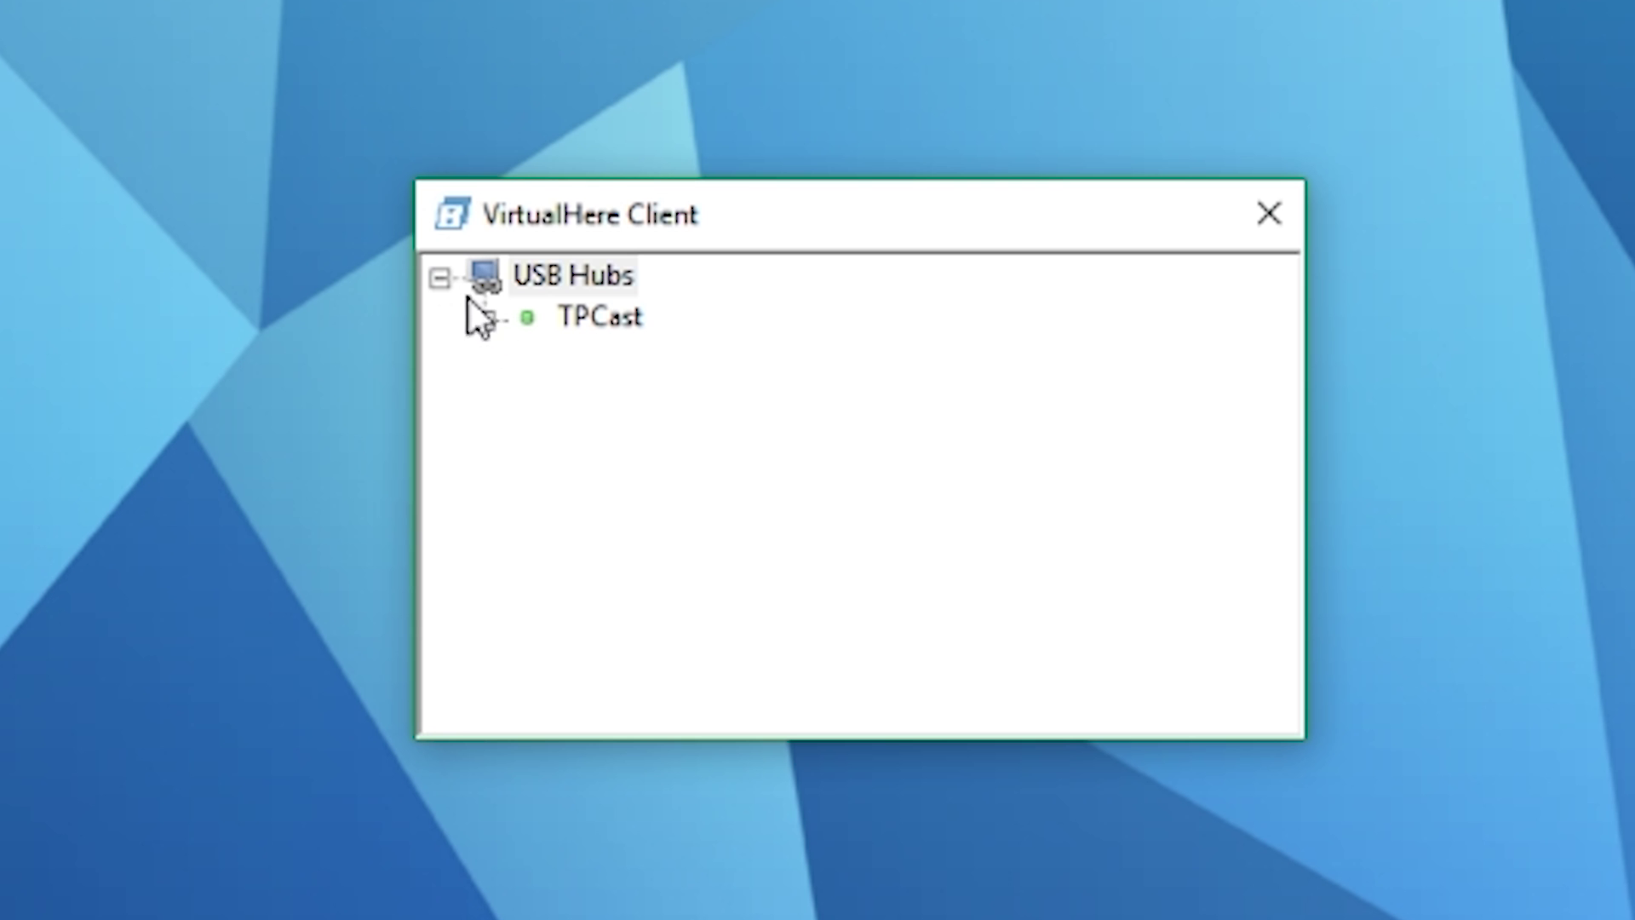
pyautogui.doubleClick(469, 293)
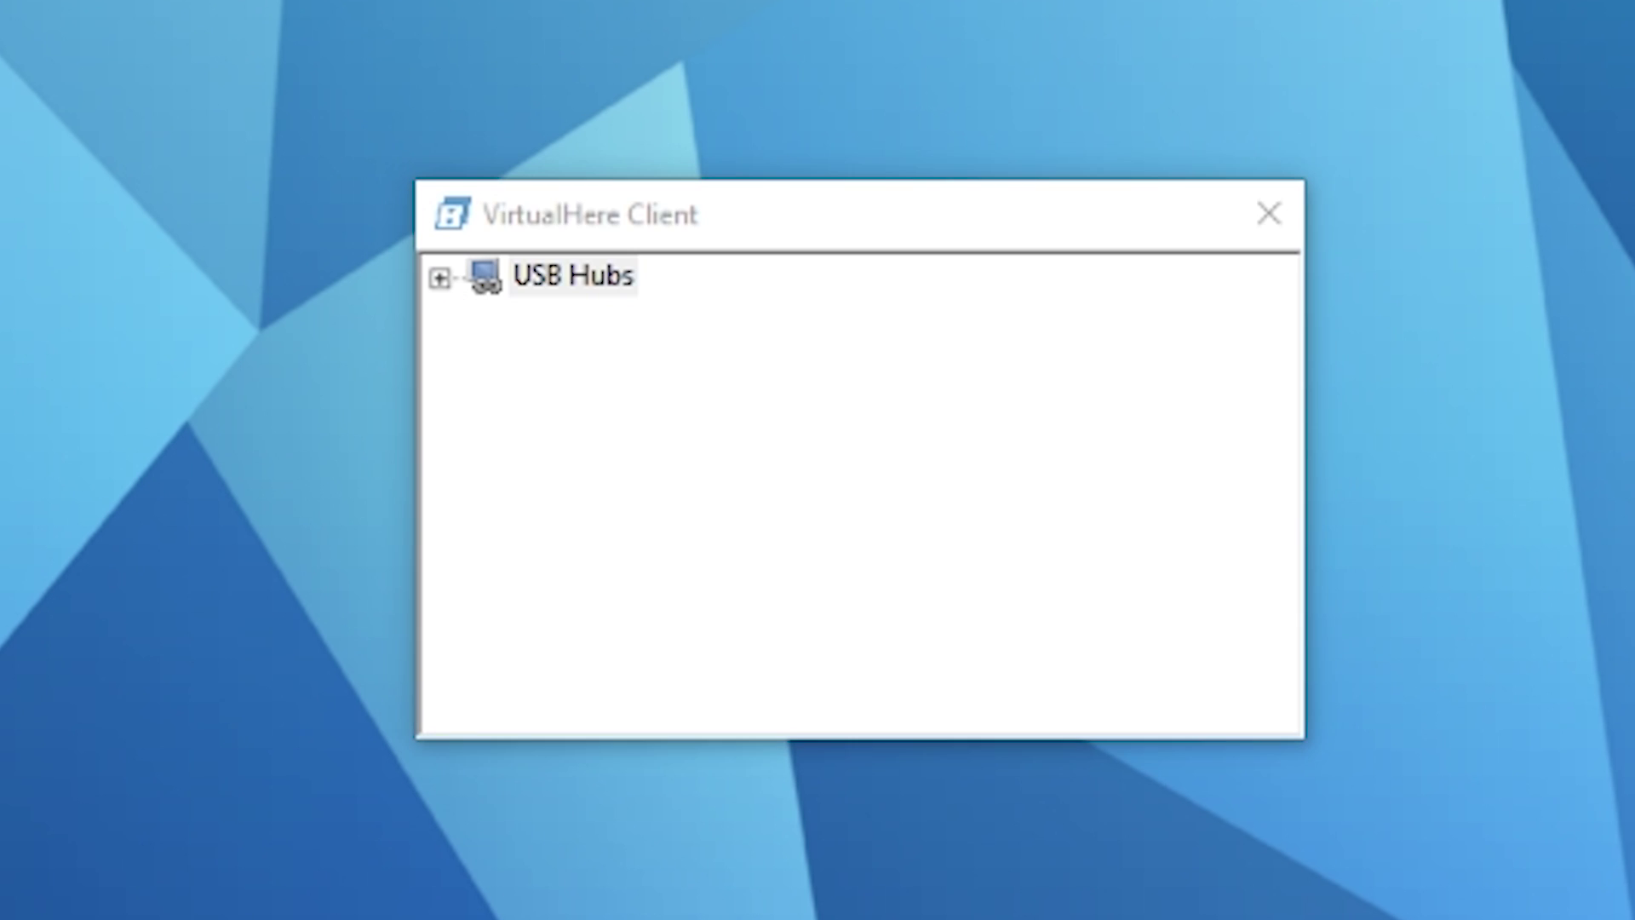
pyautogui.rightClick(560, 274)
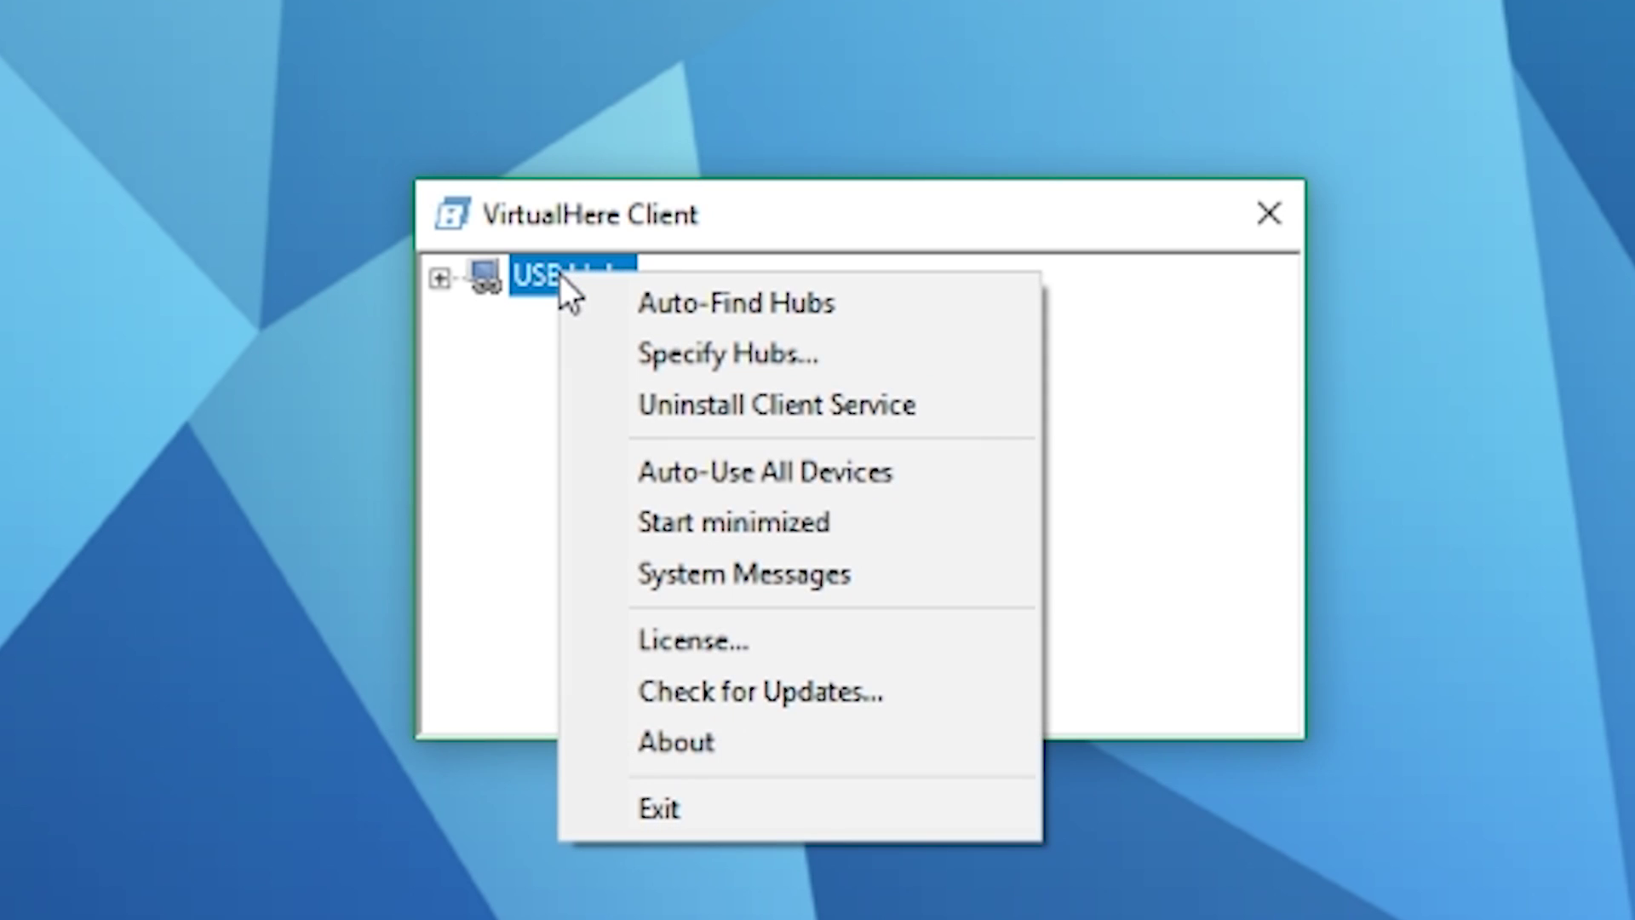
pyautogui.click(734, 354)
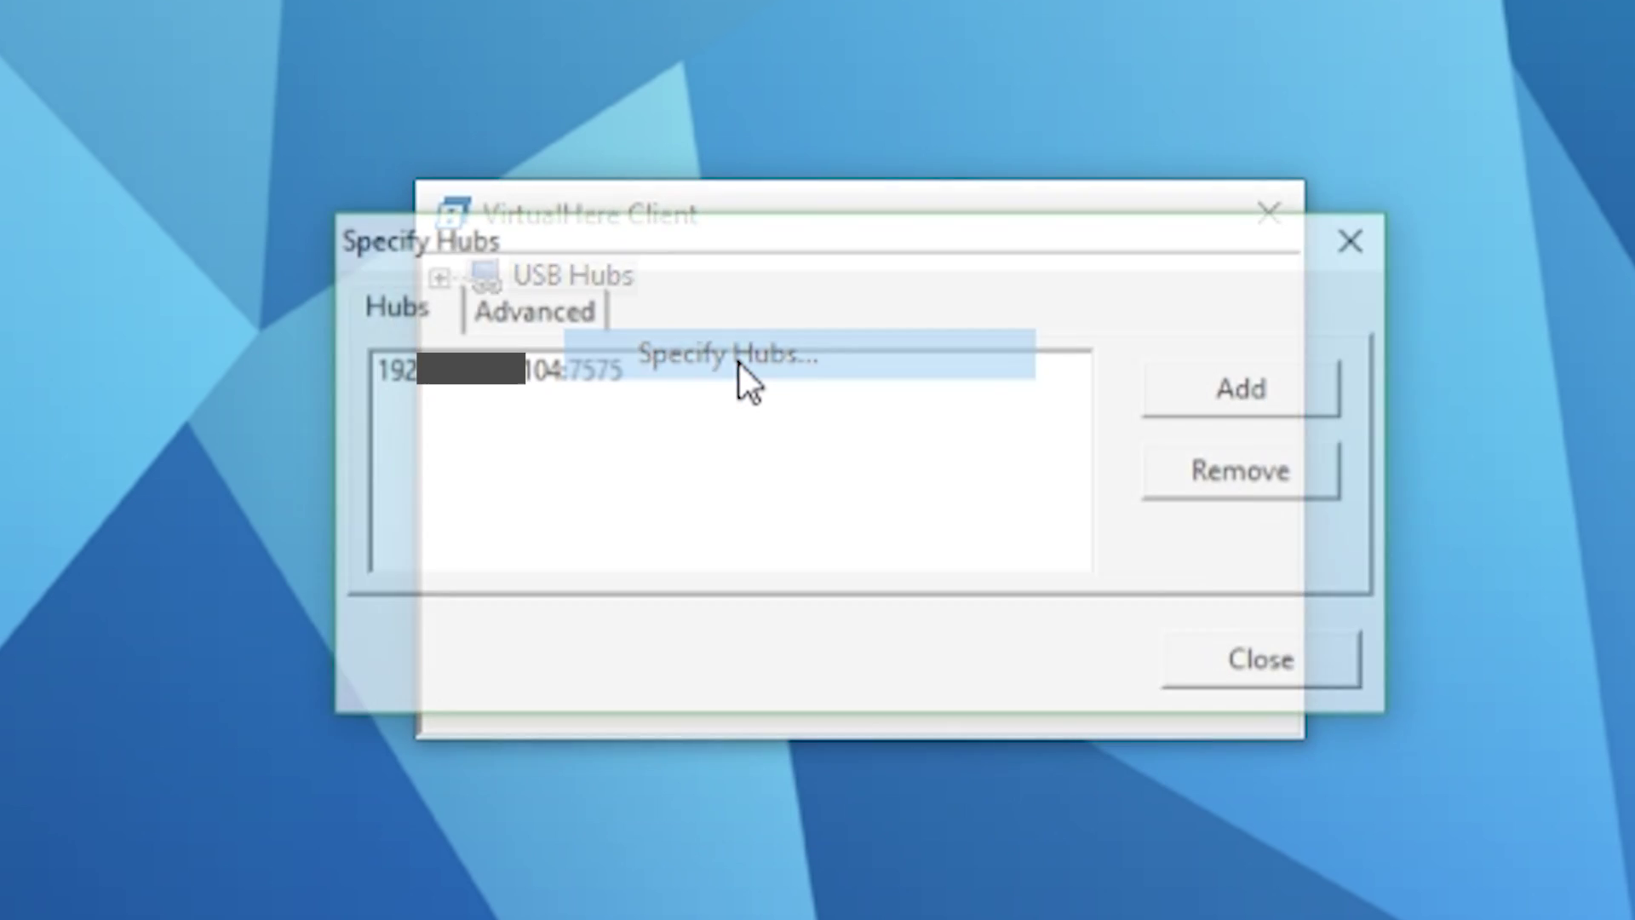
pyautogui.click(735, 373)
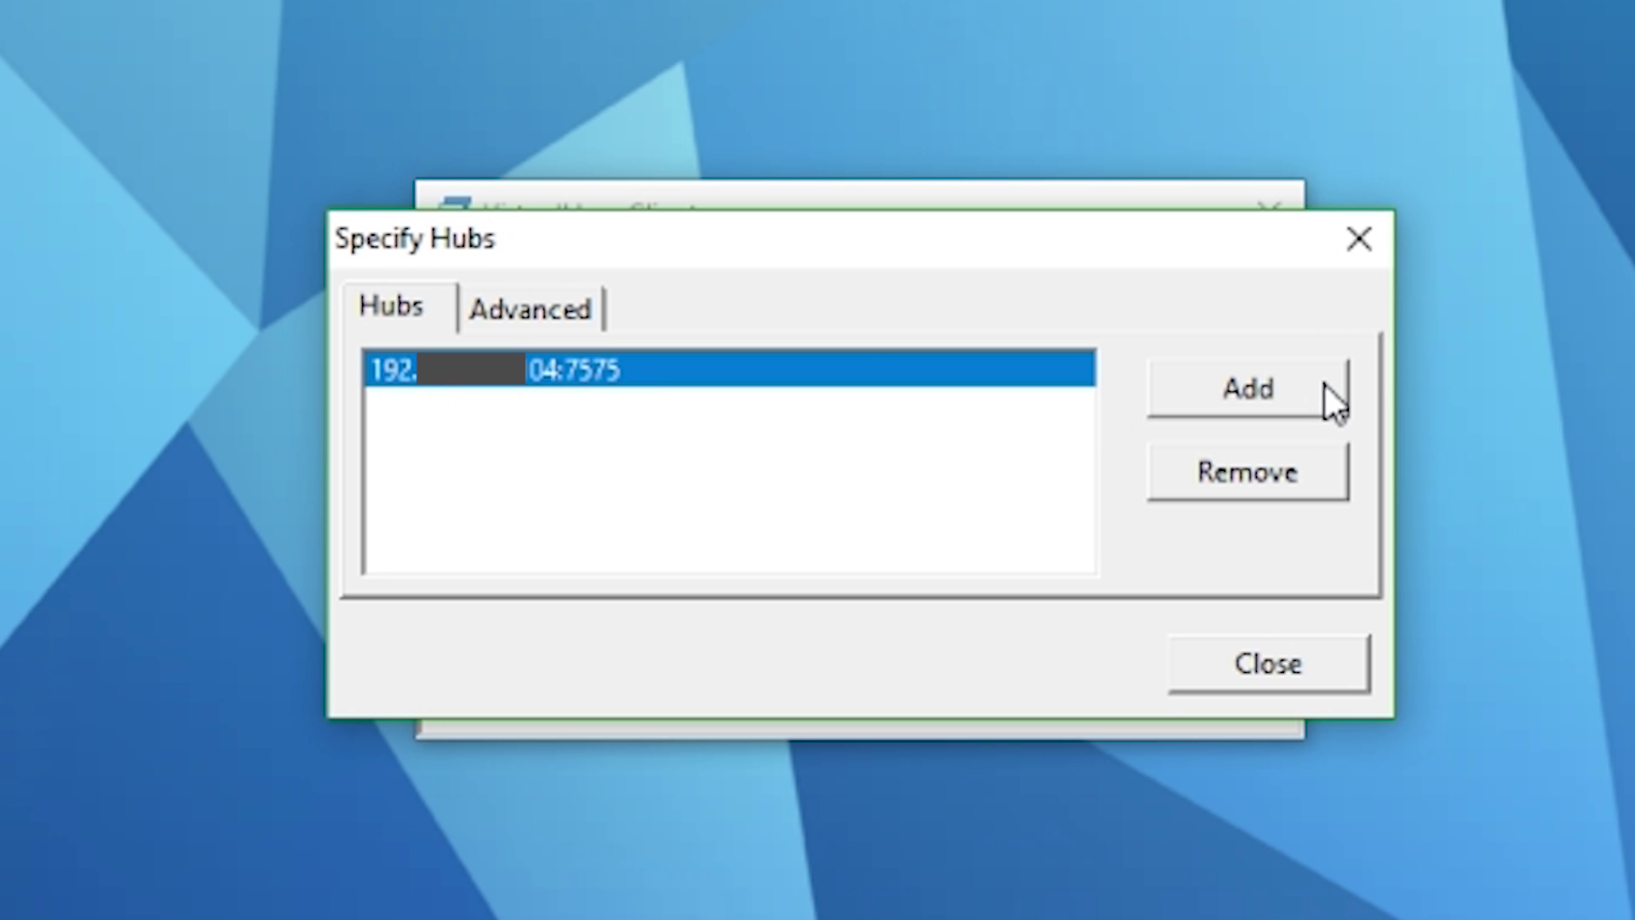
pyautogui.click(1216, 674)
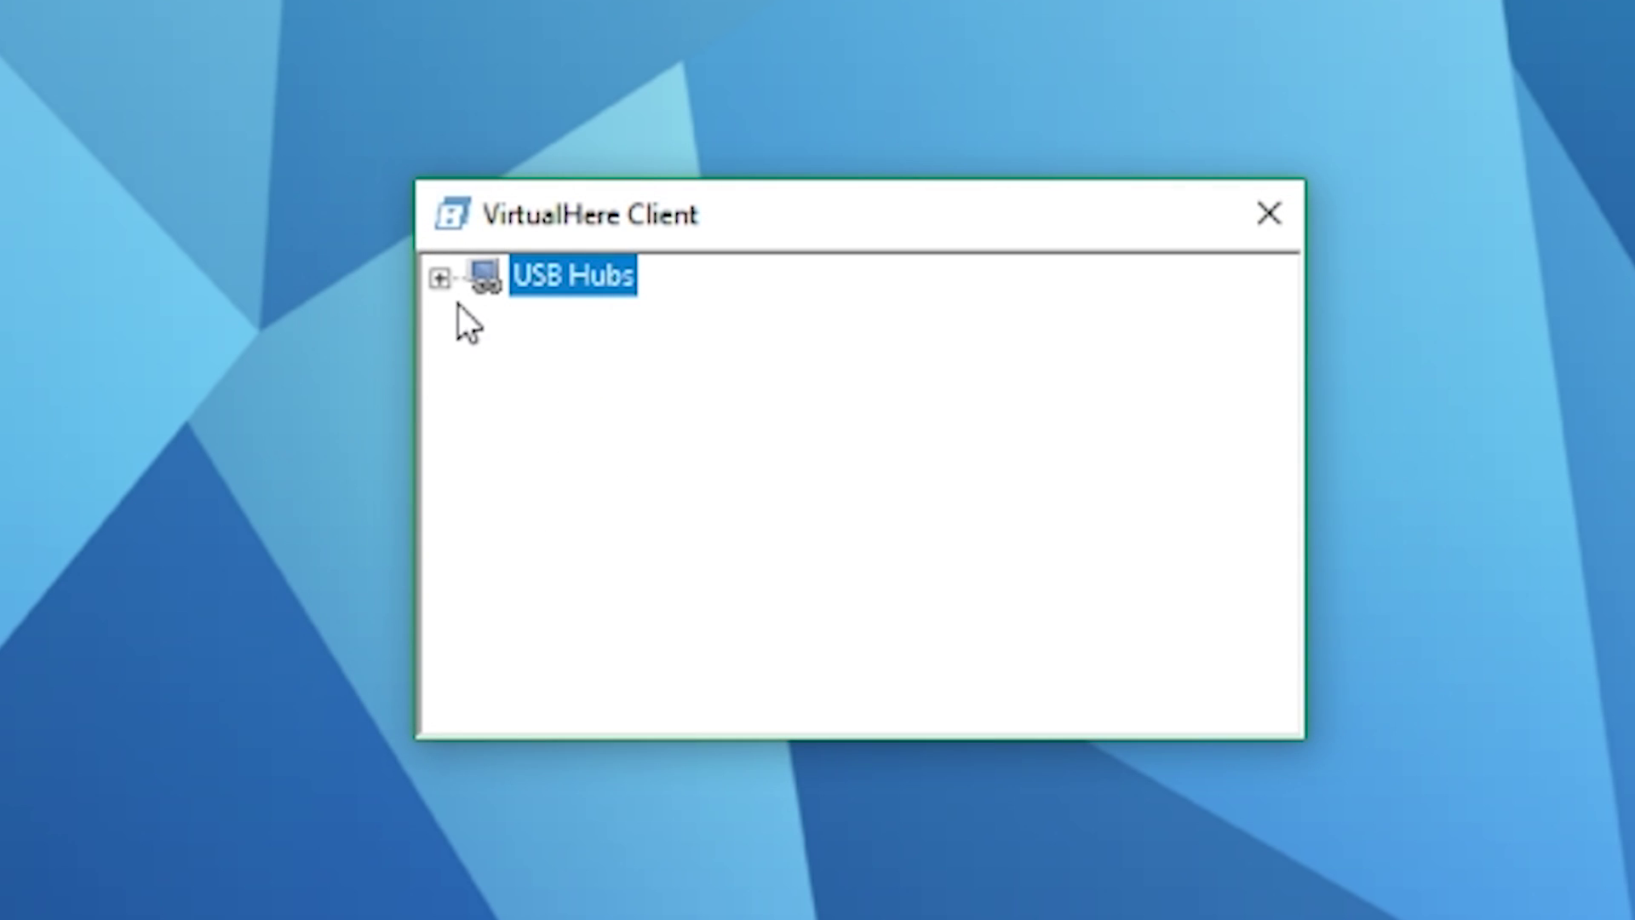
# - Expand USB Hubs > TPCast to confirm the Rift device shows as in use by you
pyautogui.click(441, 280)
pyautogui.click(485, 320)
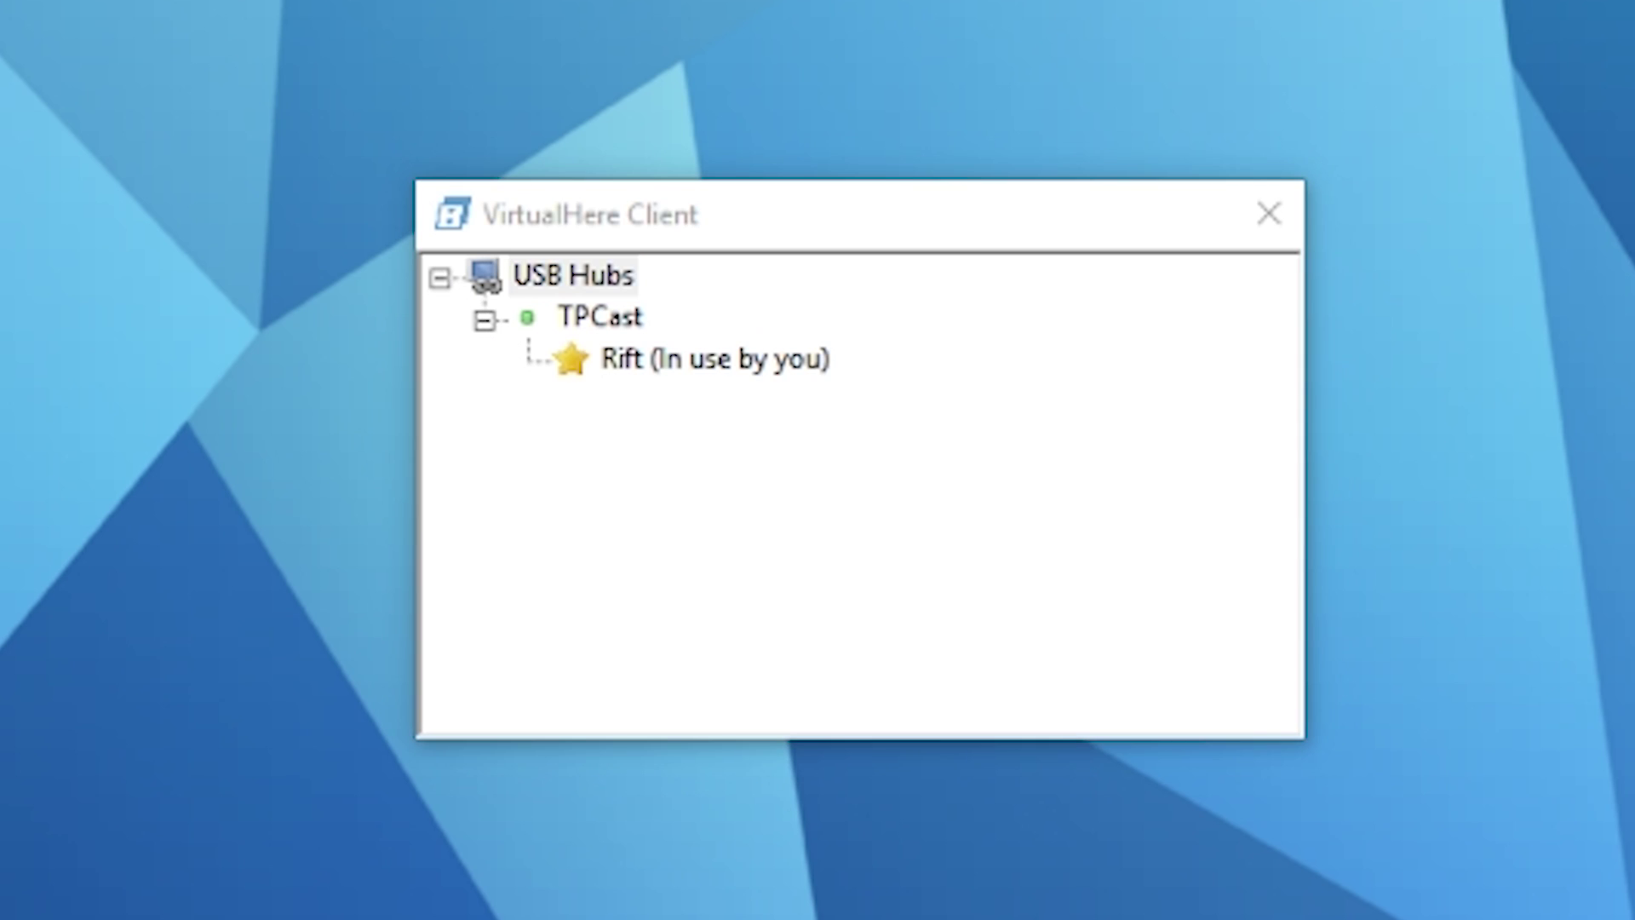
pyautogui.click(596, 352)
pyautogui.click(446, 325)
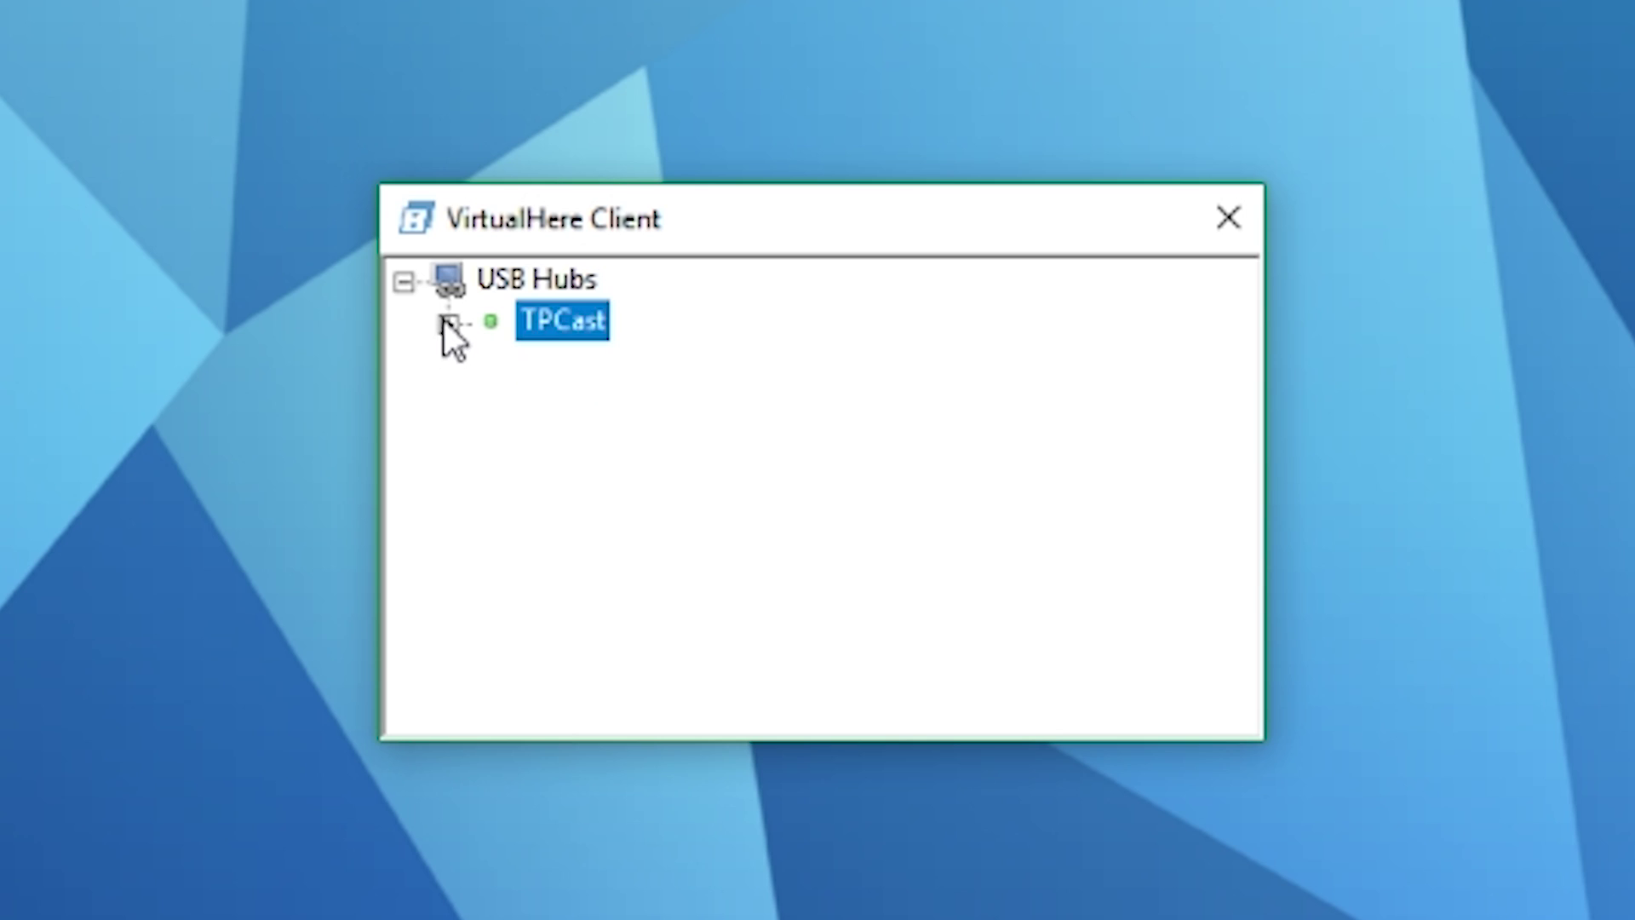
pyautogui.rightClick(540, 282)
pyautogui.click(412, 452)
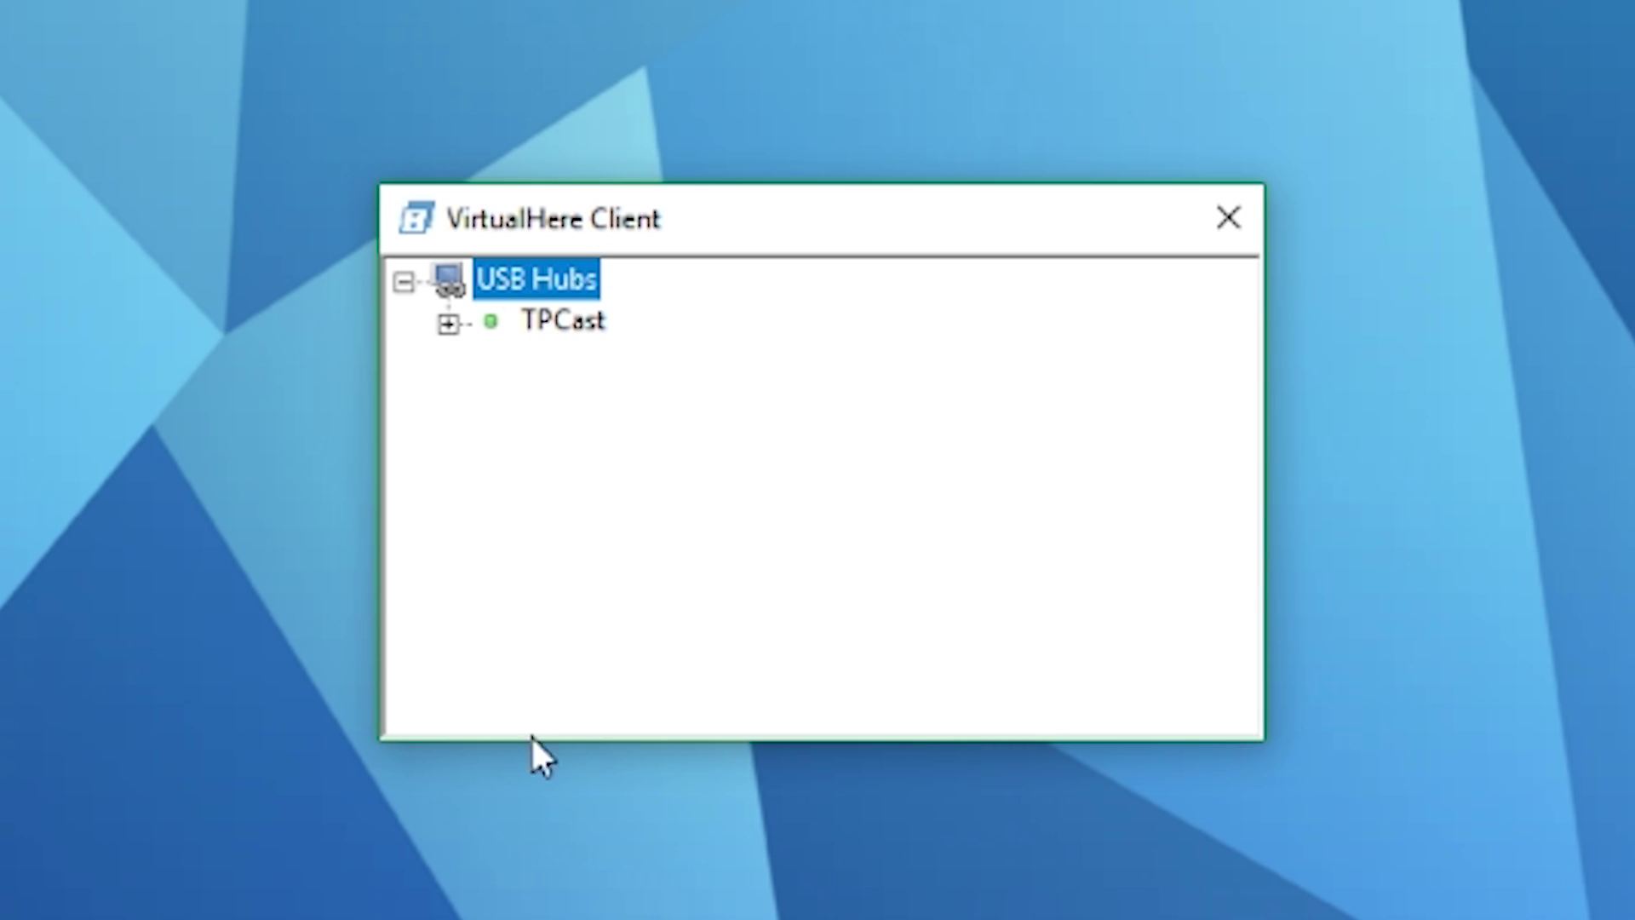
# - Copy the client's license details line and paste it into the TPCast Unlimited License order form
pyautogui.rightClick(504, 284)
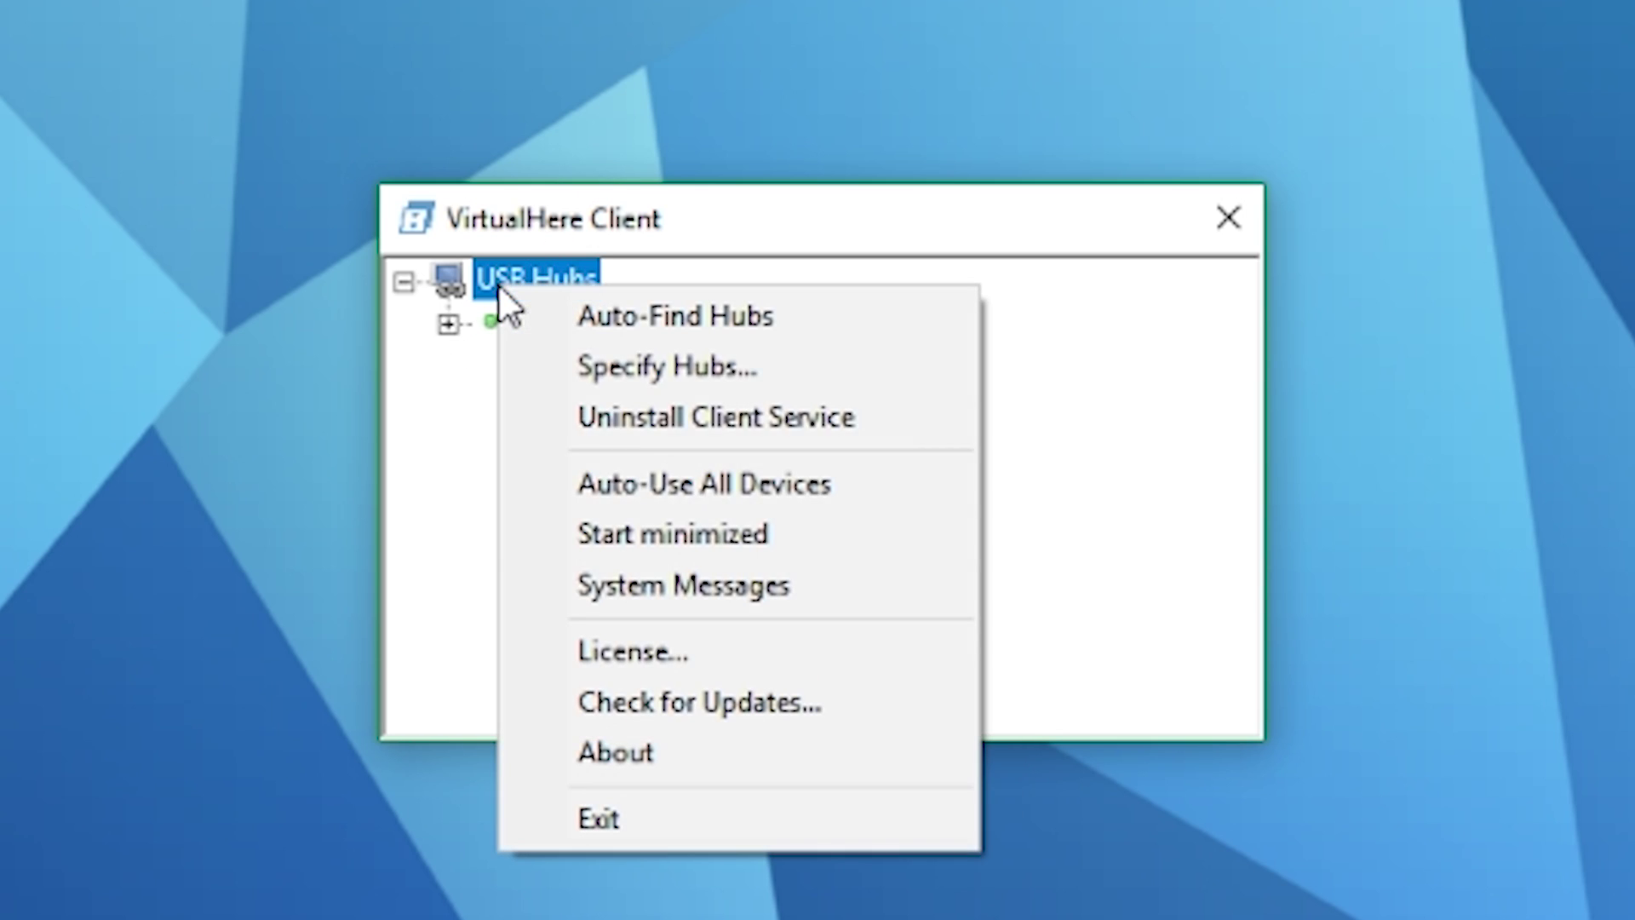
pyautogui.click(671, 664)
pyautogui.moveTo(982, 358); pyautogui.dragTo(145, 350)
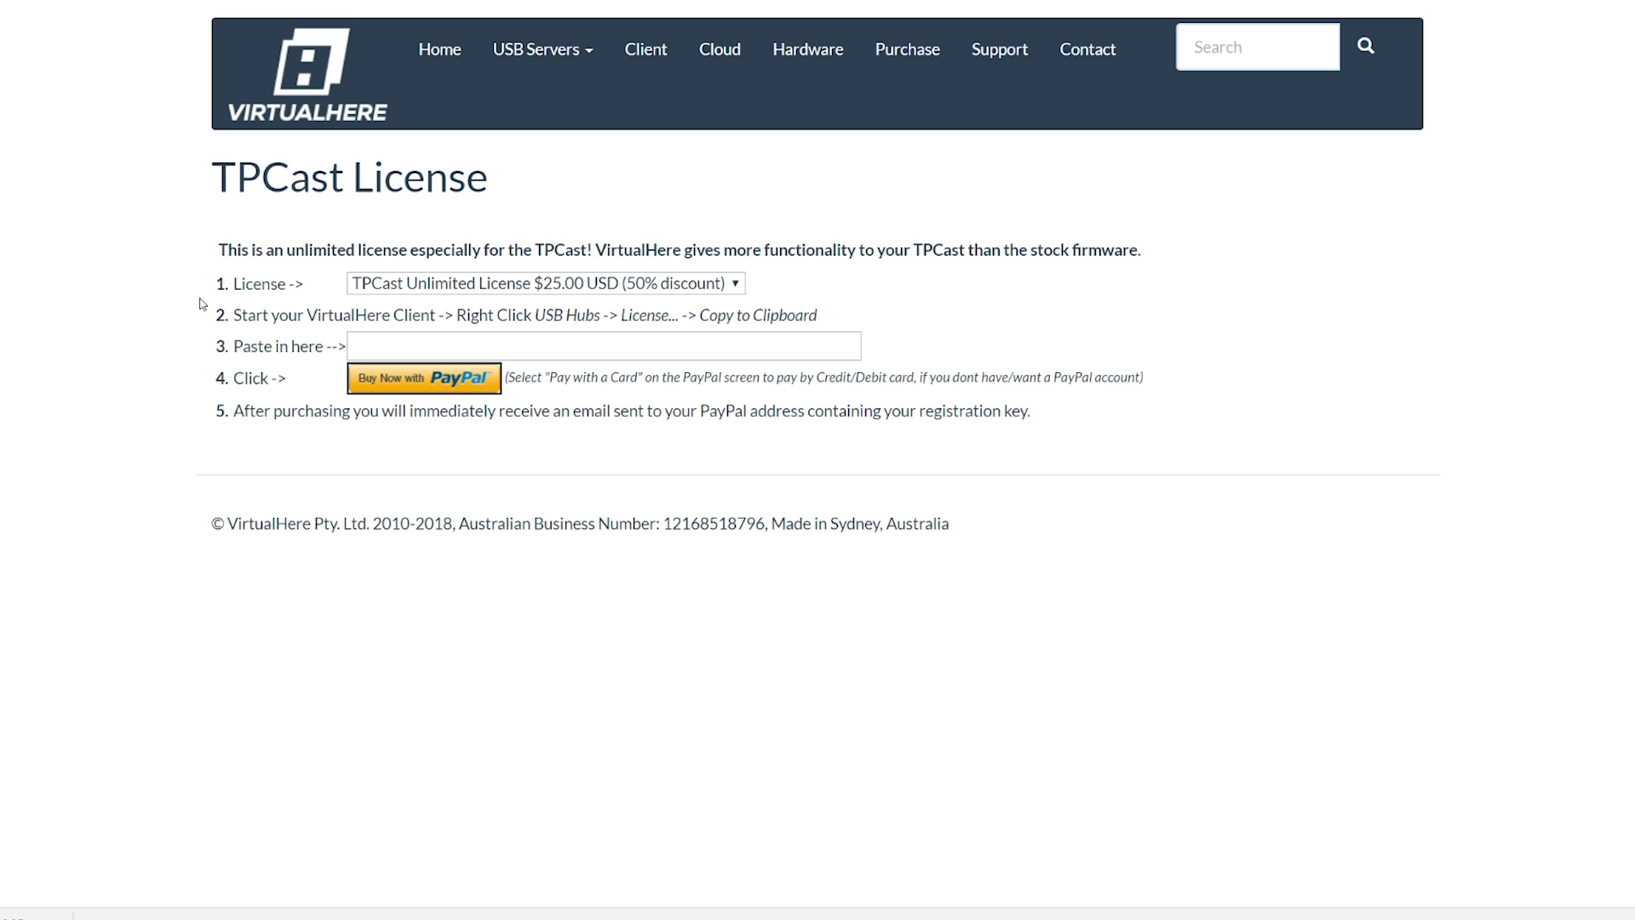
pyautogui.click(593, 350)
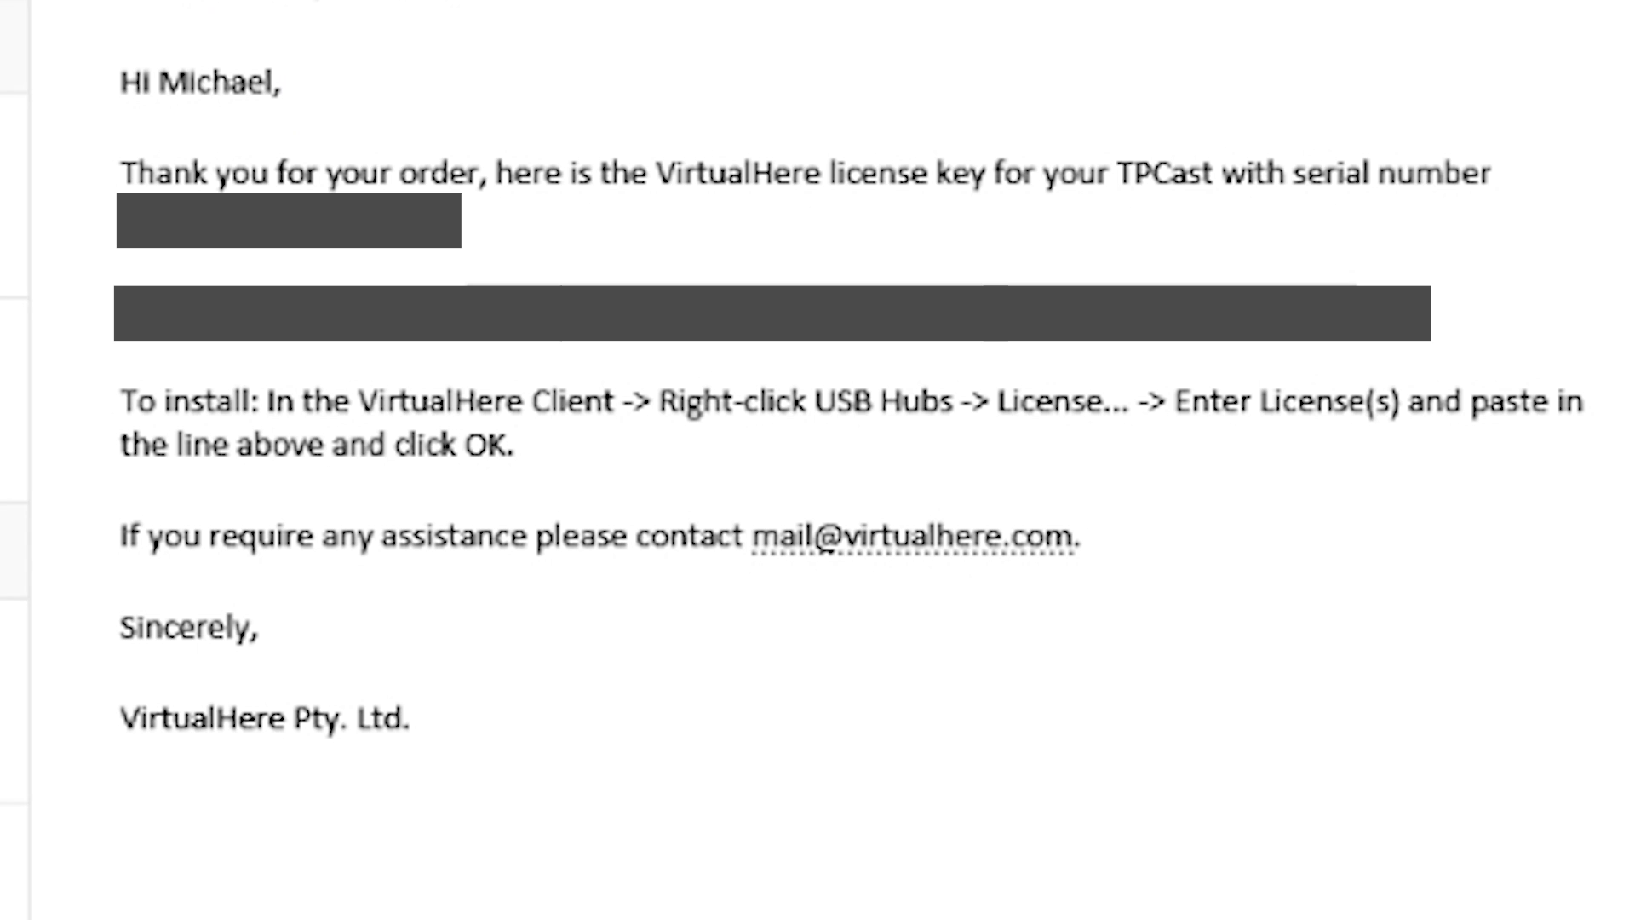
# - Copy the emailed license key and verify the TPCast unlimited devices license is installed
pyautogui.moveTo(1429, 313); pyautogui.dragTo(227, 358)
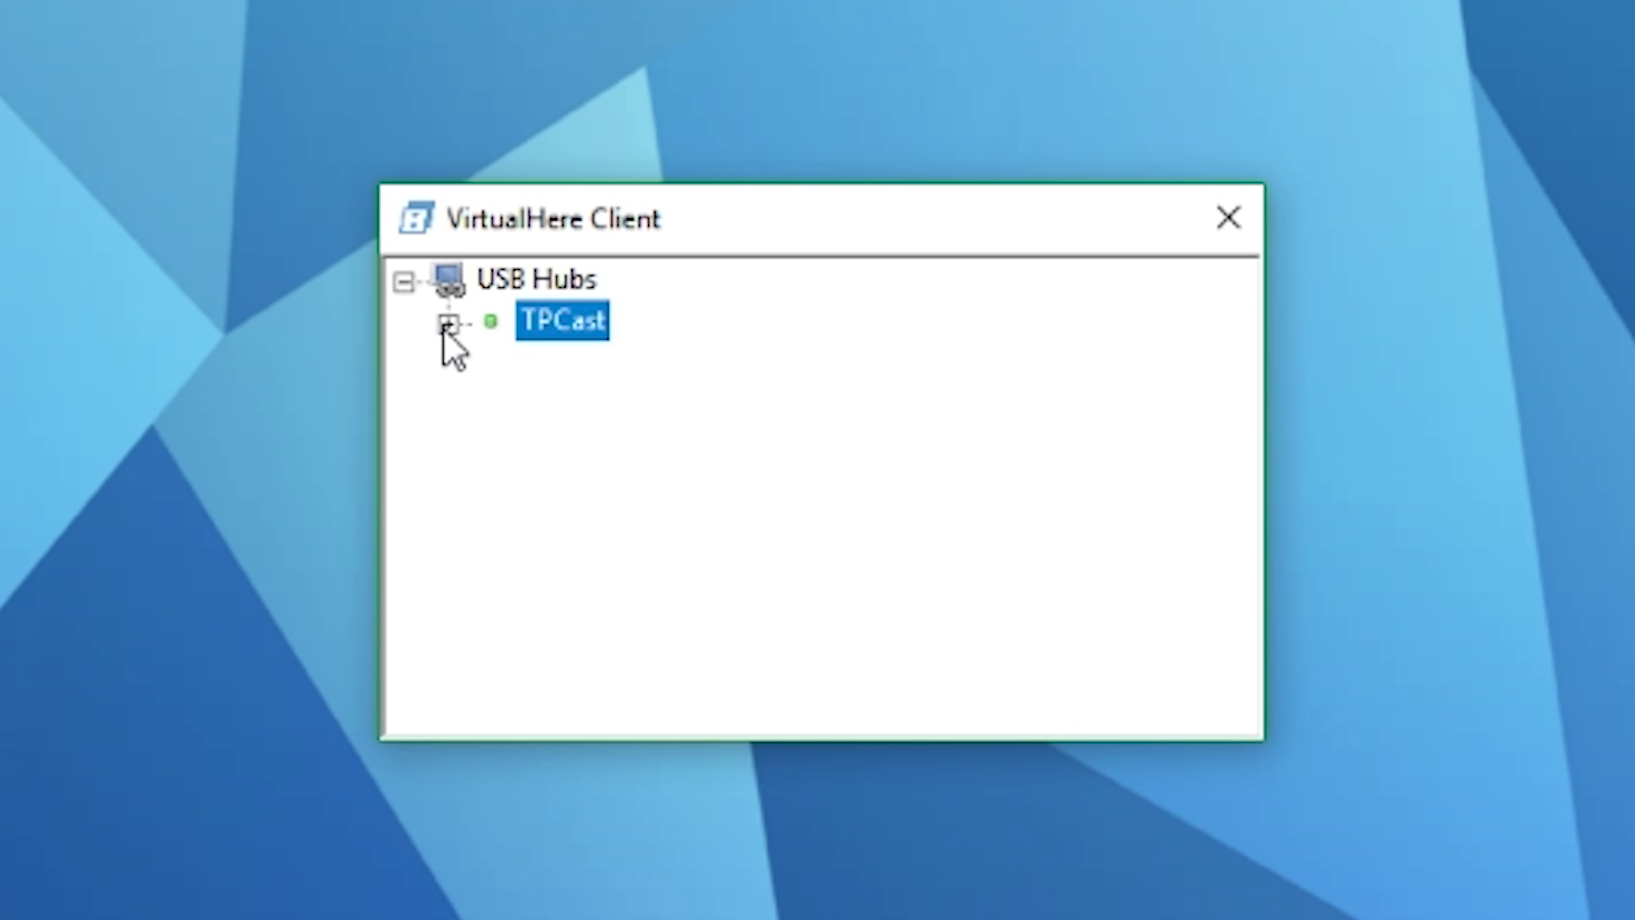
pyautogui.rightClick(525, 277)
pyautogui.click(422, 390)
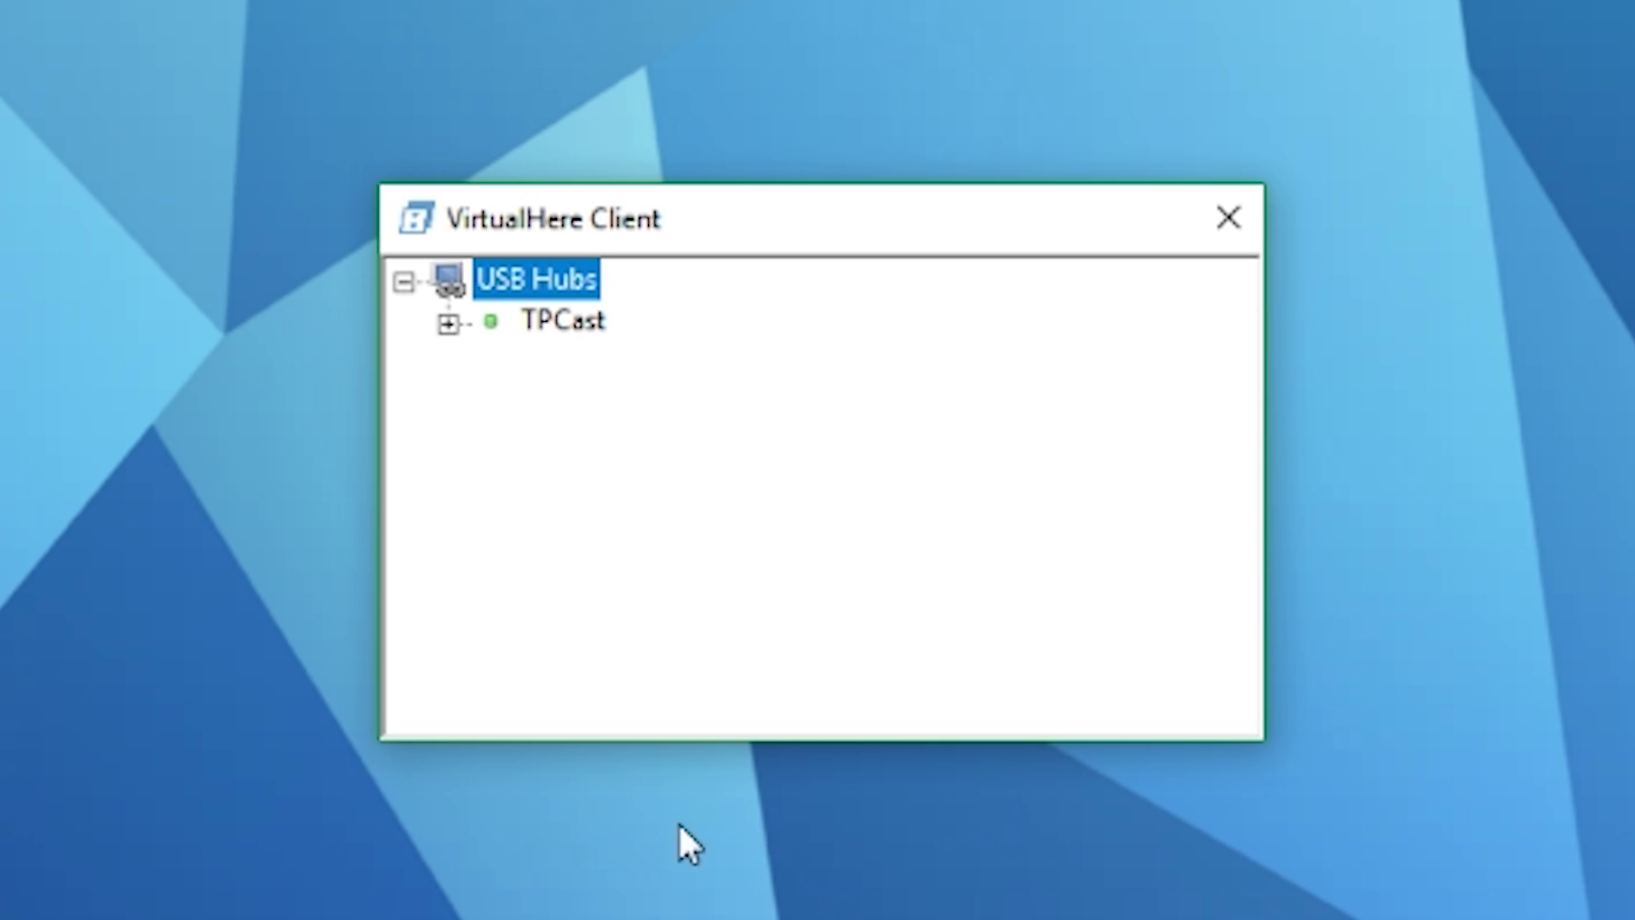
pyautogui.rightClick(500, 287)
pyautogui.click(671, 651)
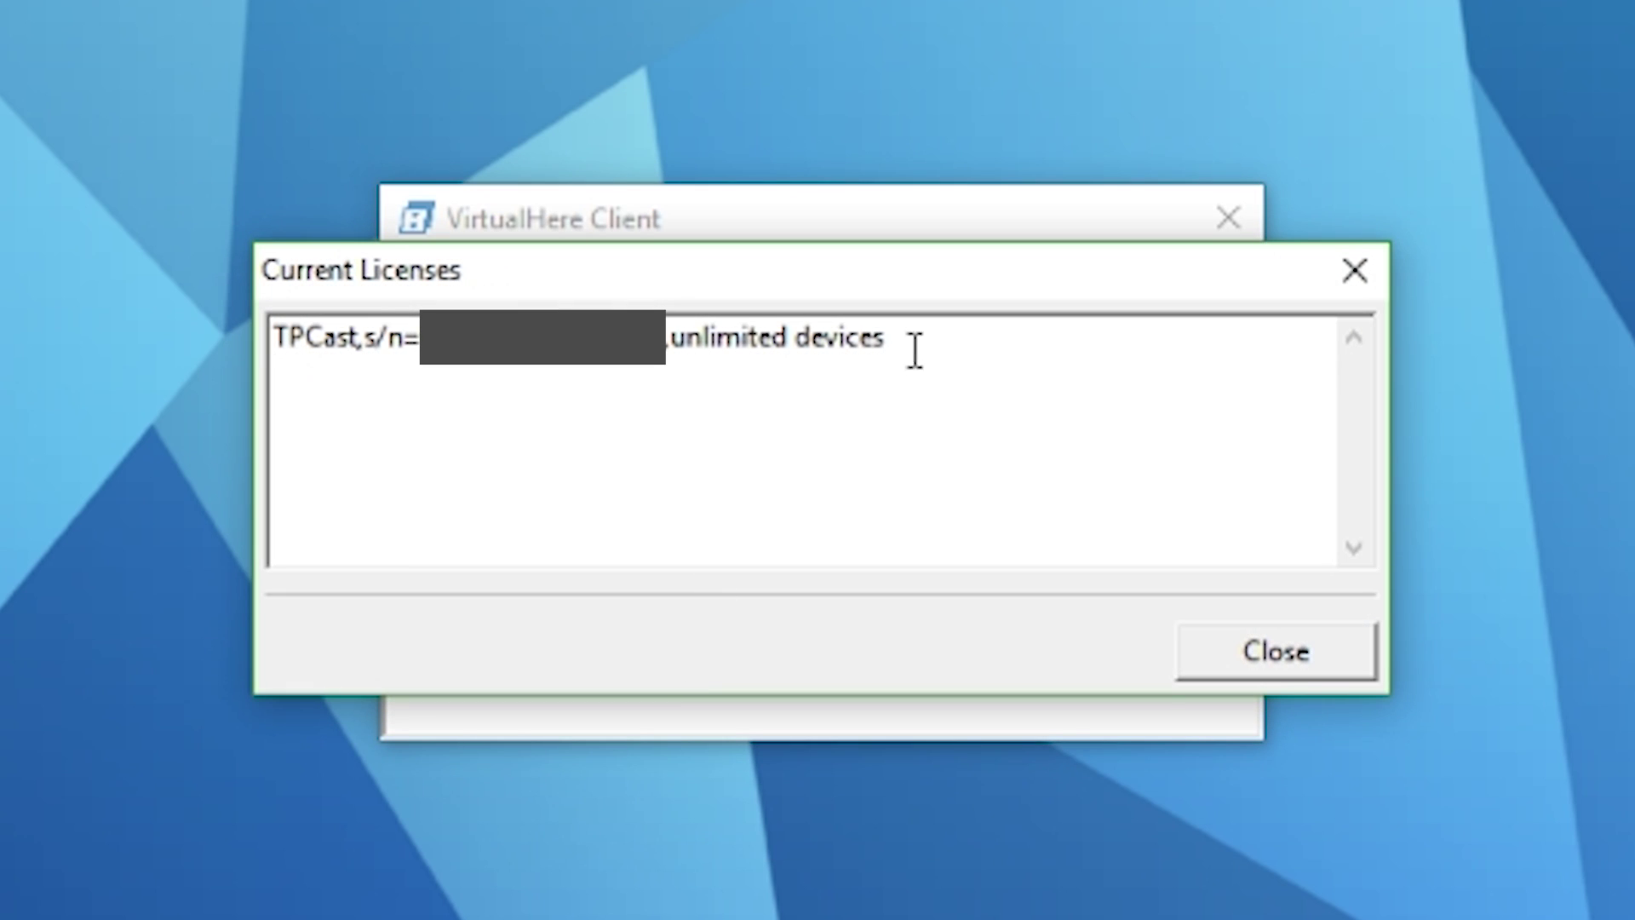
pyautogui.moveTo(917, 339); pyautogui.dragTo(149, 330)
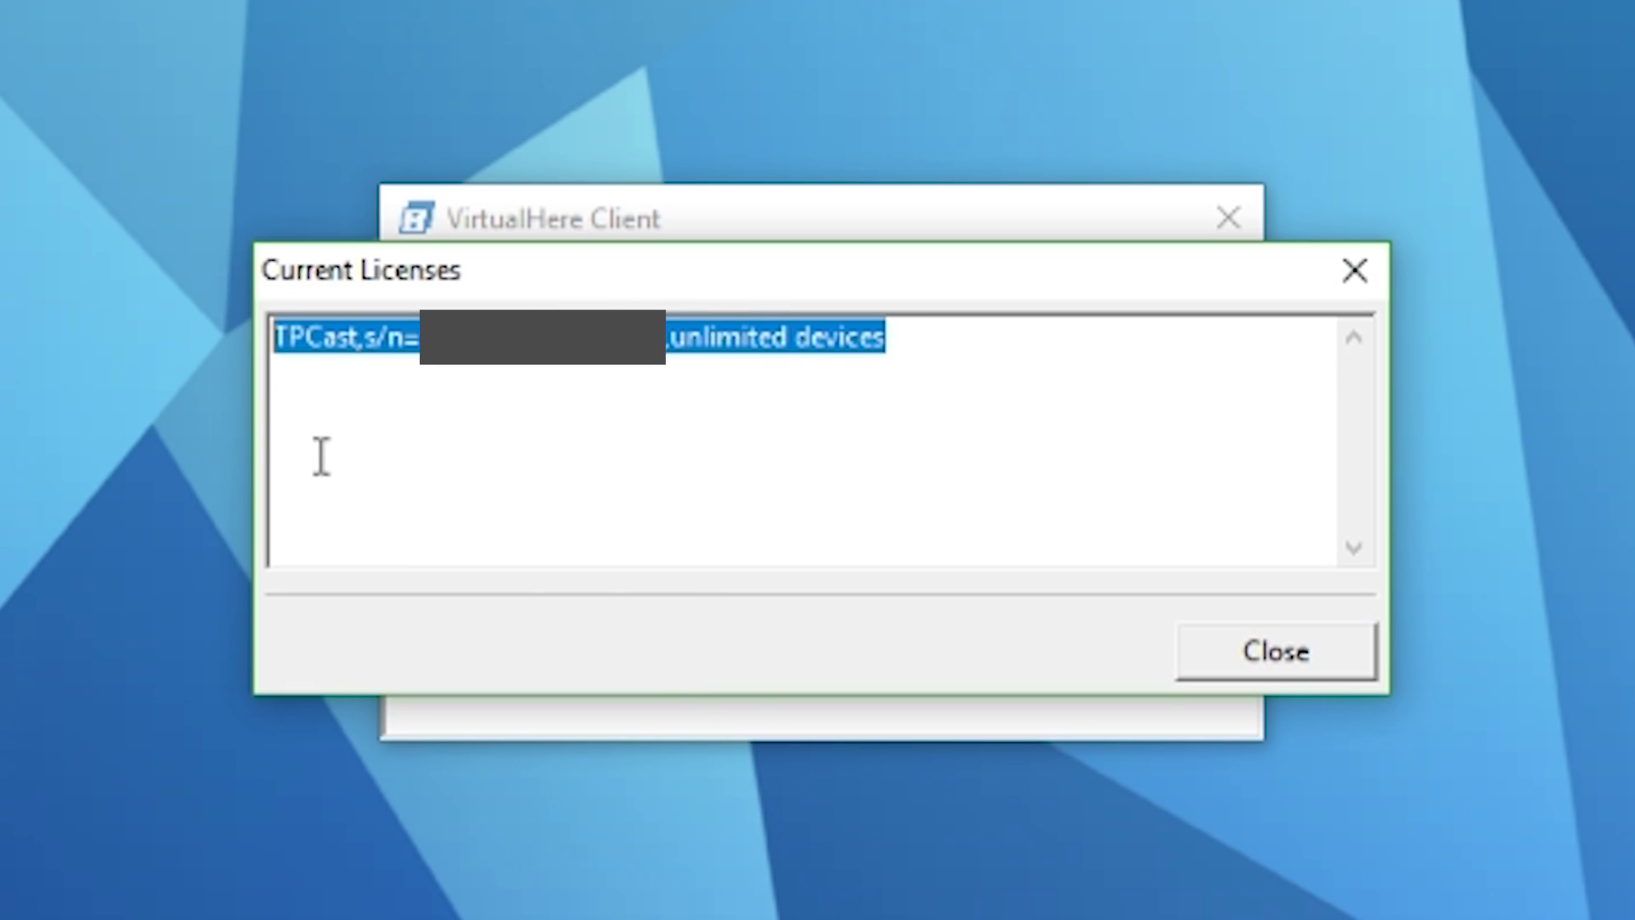
pyautogui.click(1275, 650)
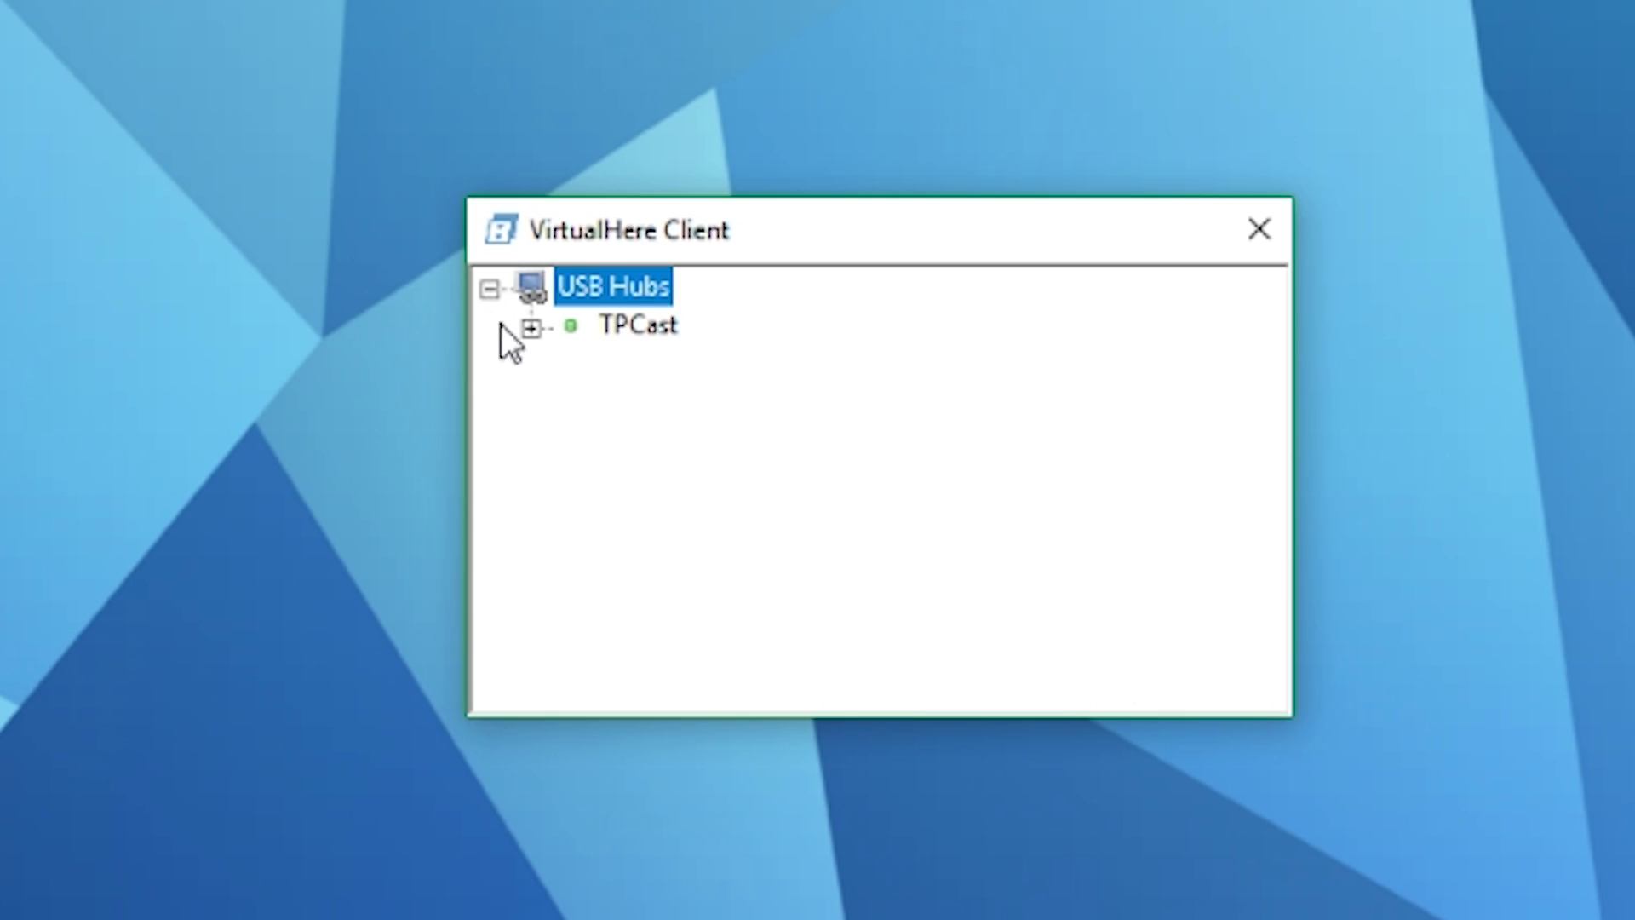
# - Expand TPCast to show Rift and Rift Audio both listed as in use
pyautogui.click(530, 328)
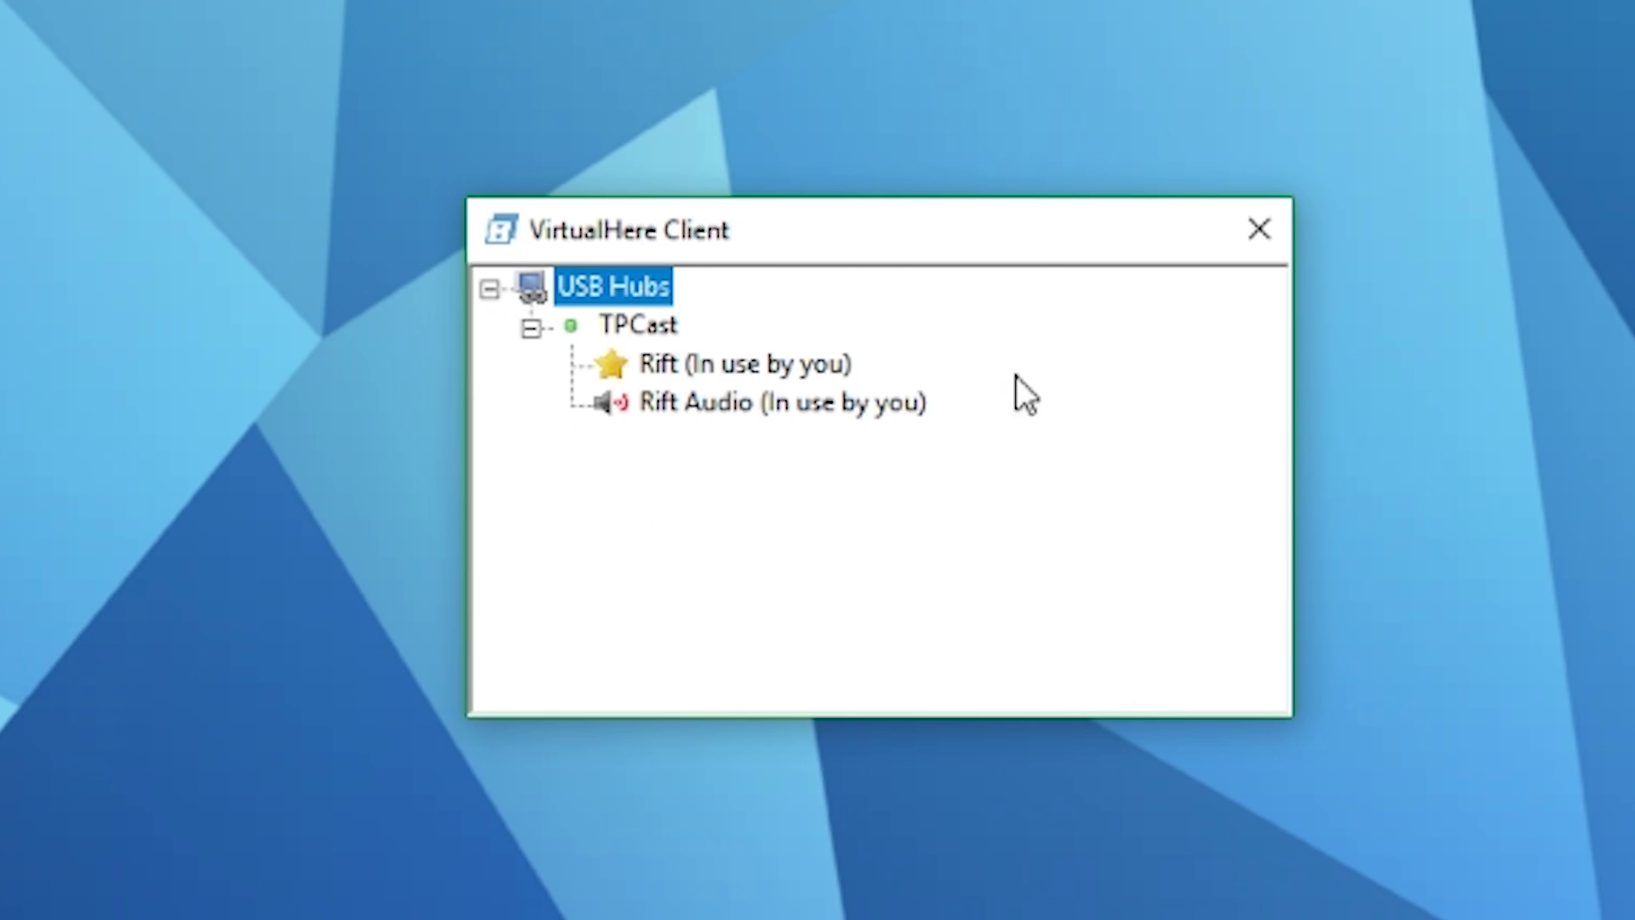
pyautogui.rightClick(772, 366)
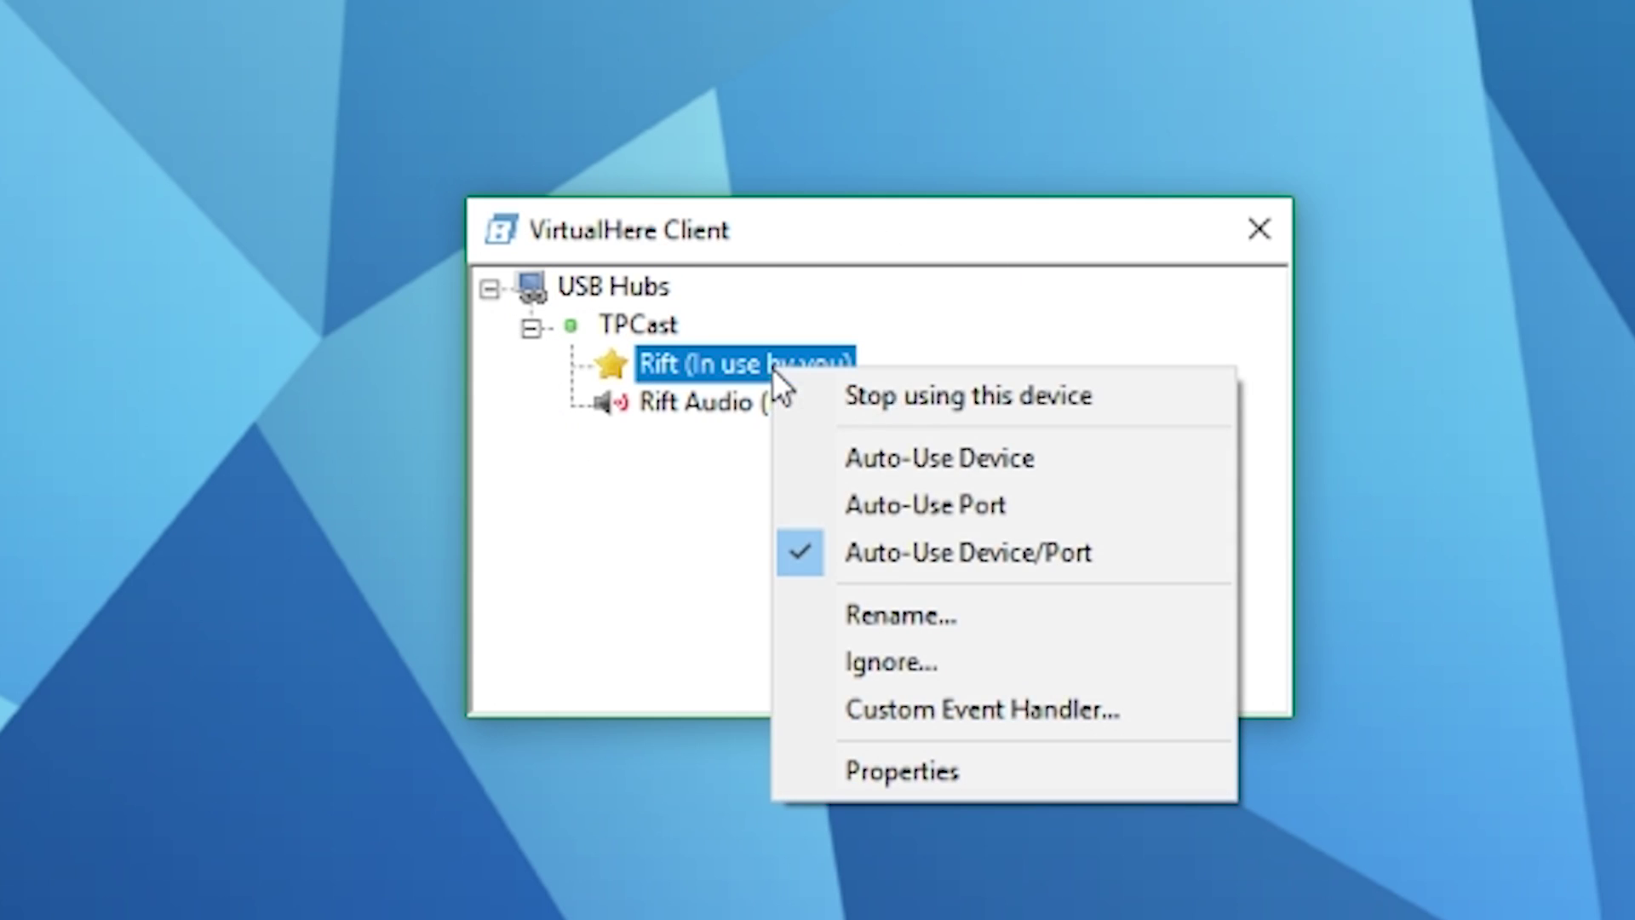
pyautogui.rightClick(743, 401)
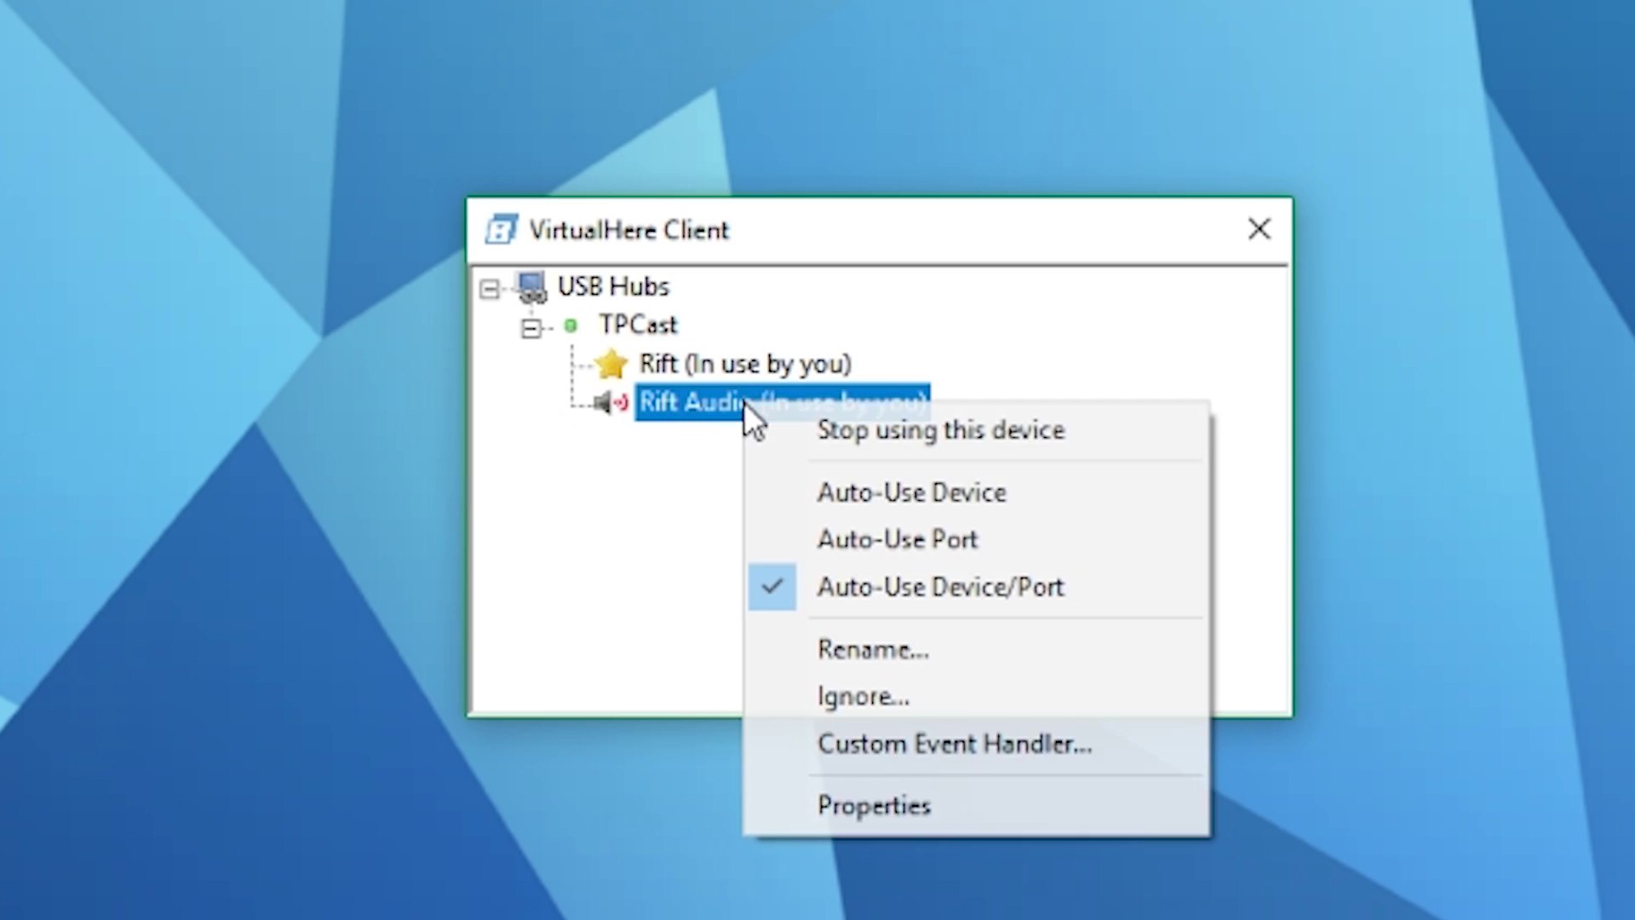
pyautogui.click(712, 616)
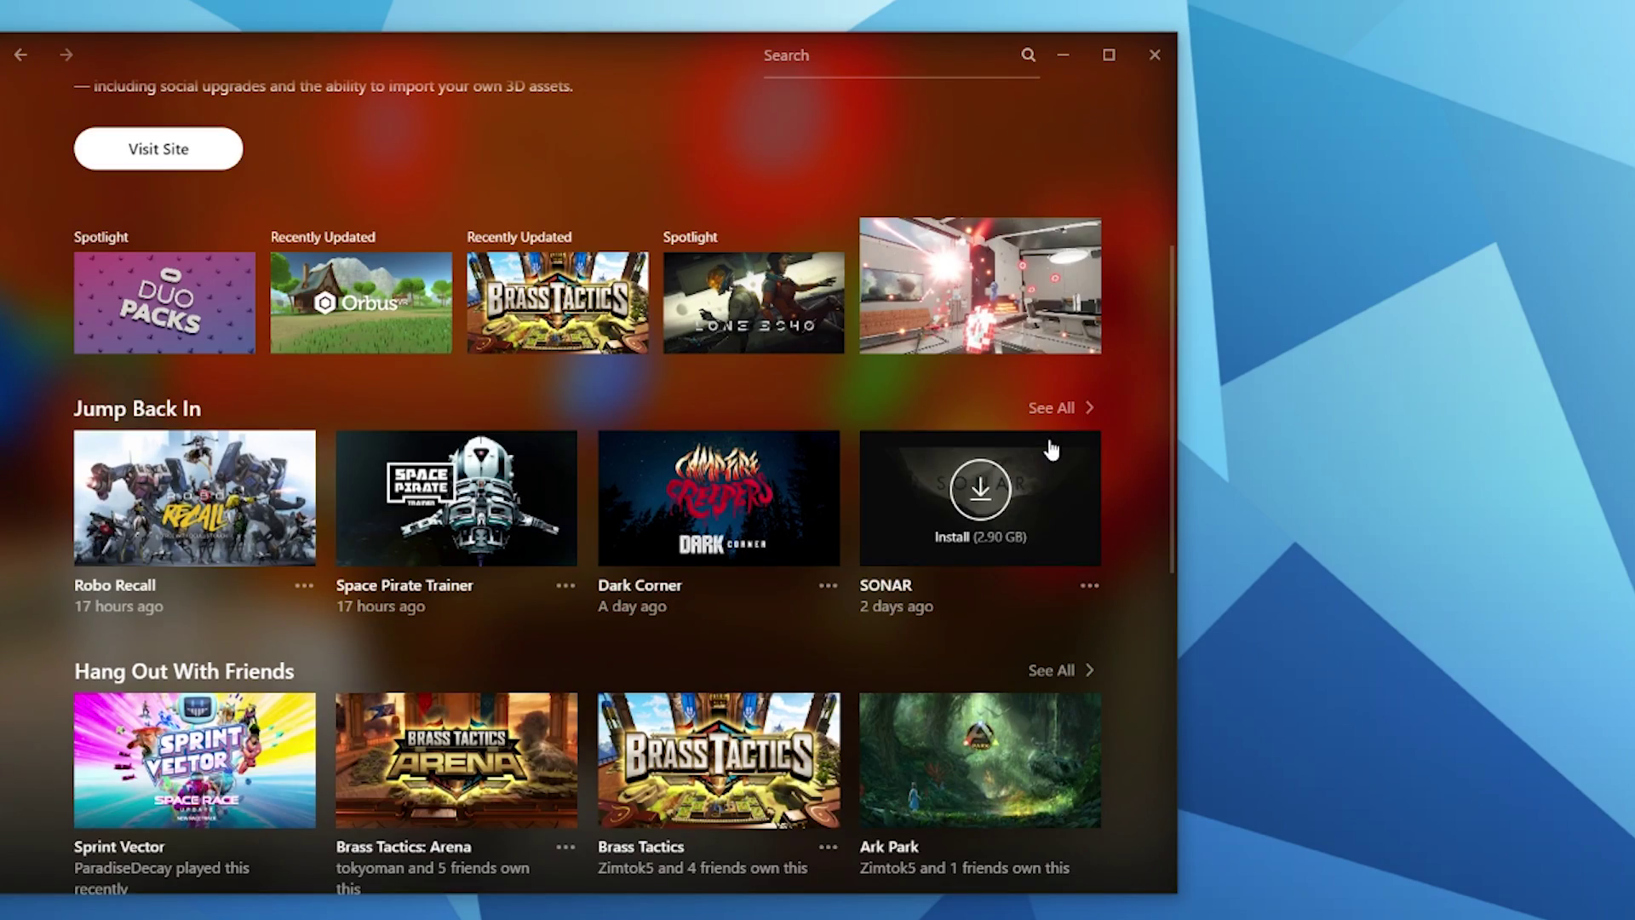
# - Scroll through the Oculus Home library and the OpenTPCast guide's Overview, Disclaimer and Preparation sections
pyautogui.scroll(5, 1053, 449)
pyautogui.scroll(-4, 1052, 450)
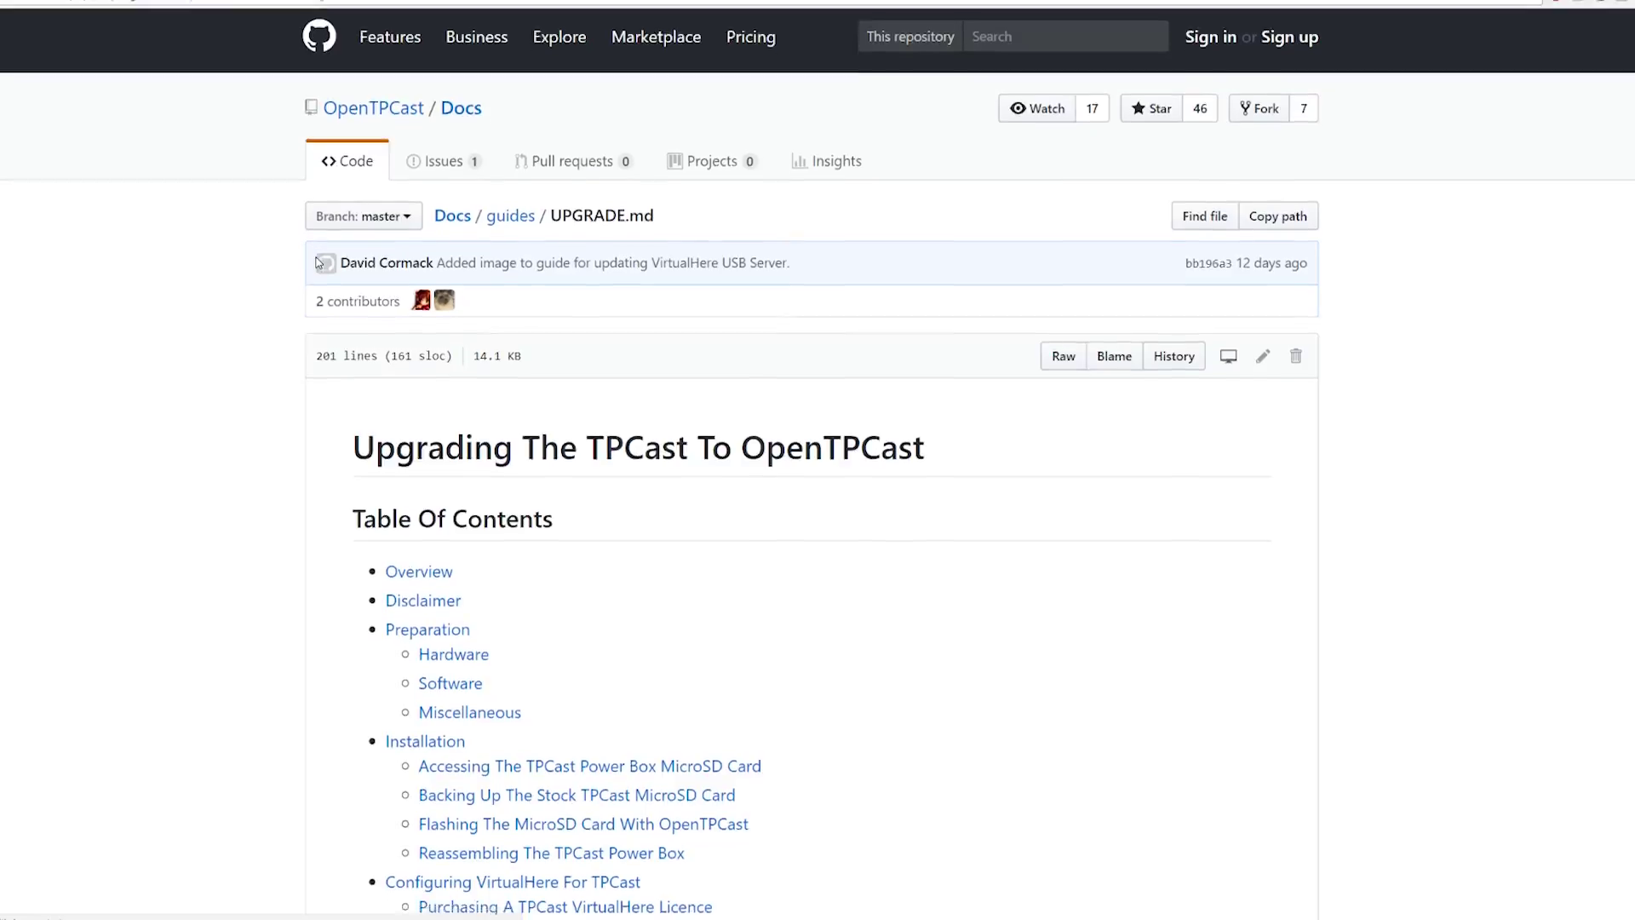
pyautogui.scroll(-15, 319, 255)
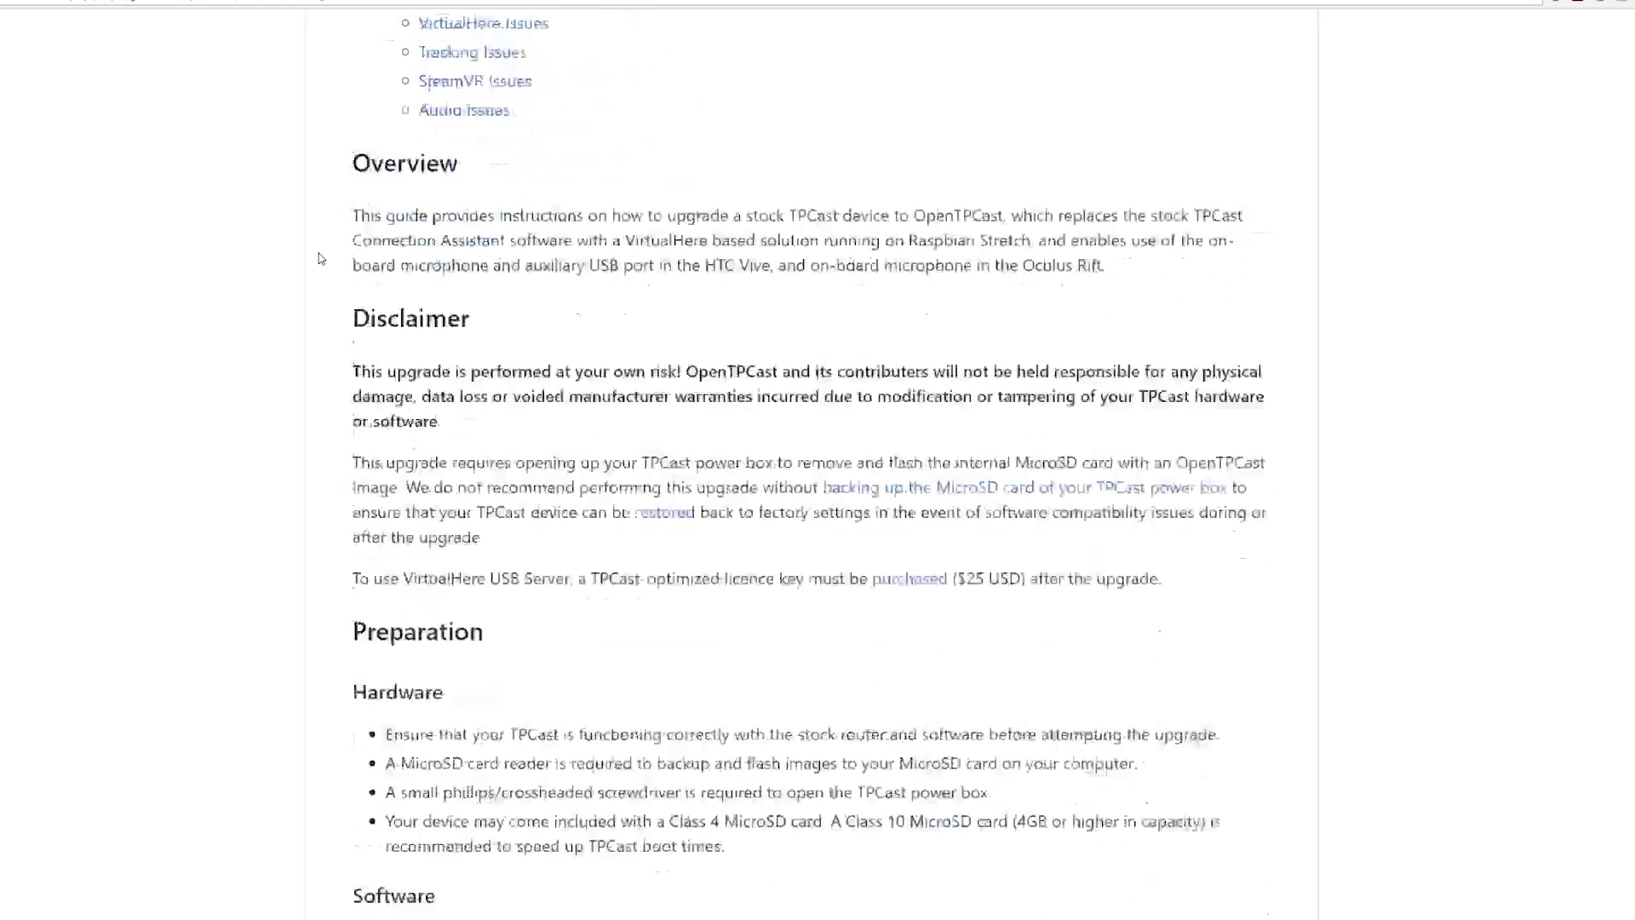
pyautogui.scroll(-2, 320, 258)
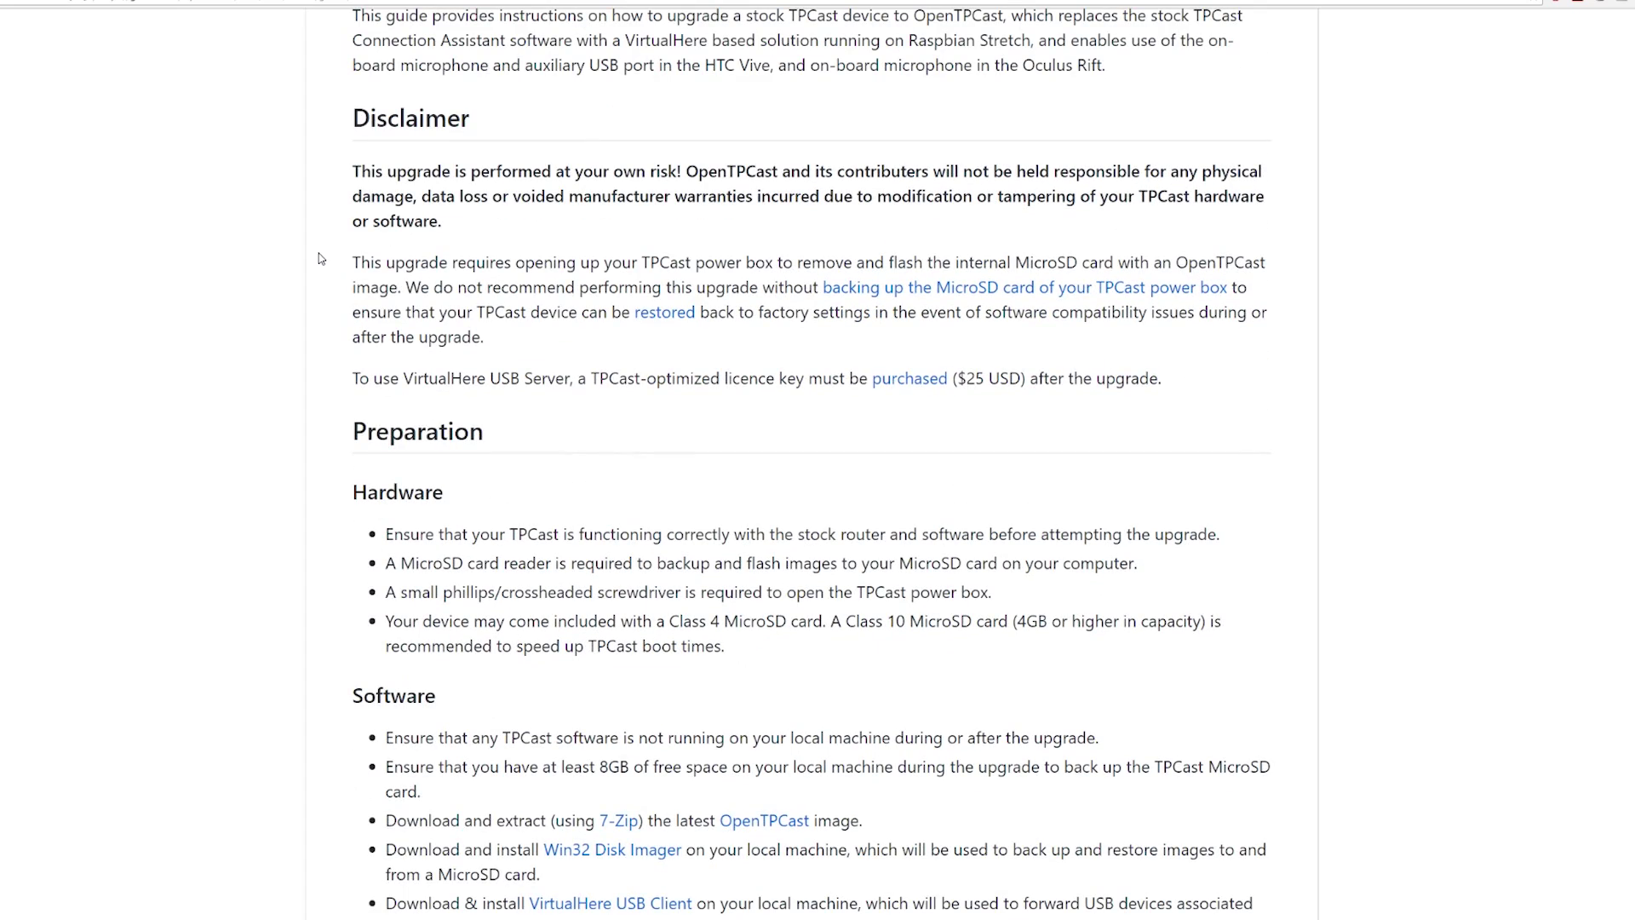
pyautogui.scroll(-6, 321, 258)
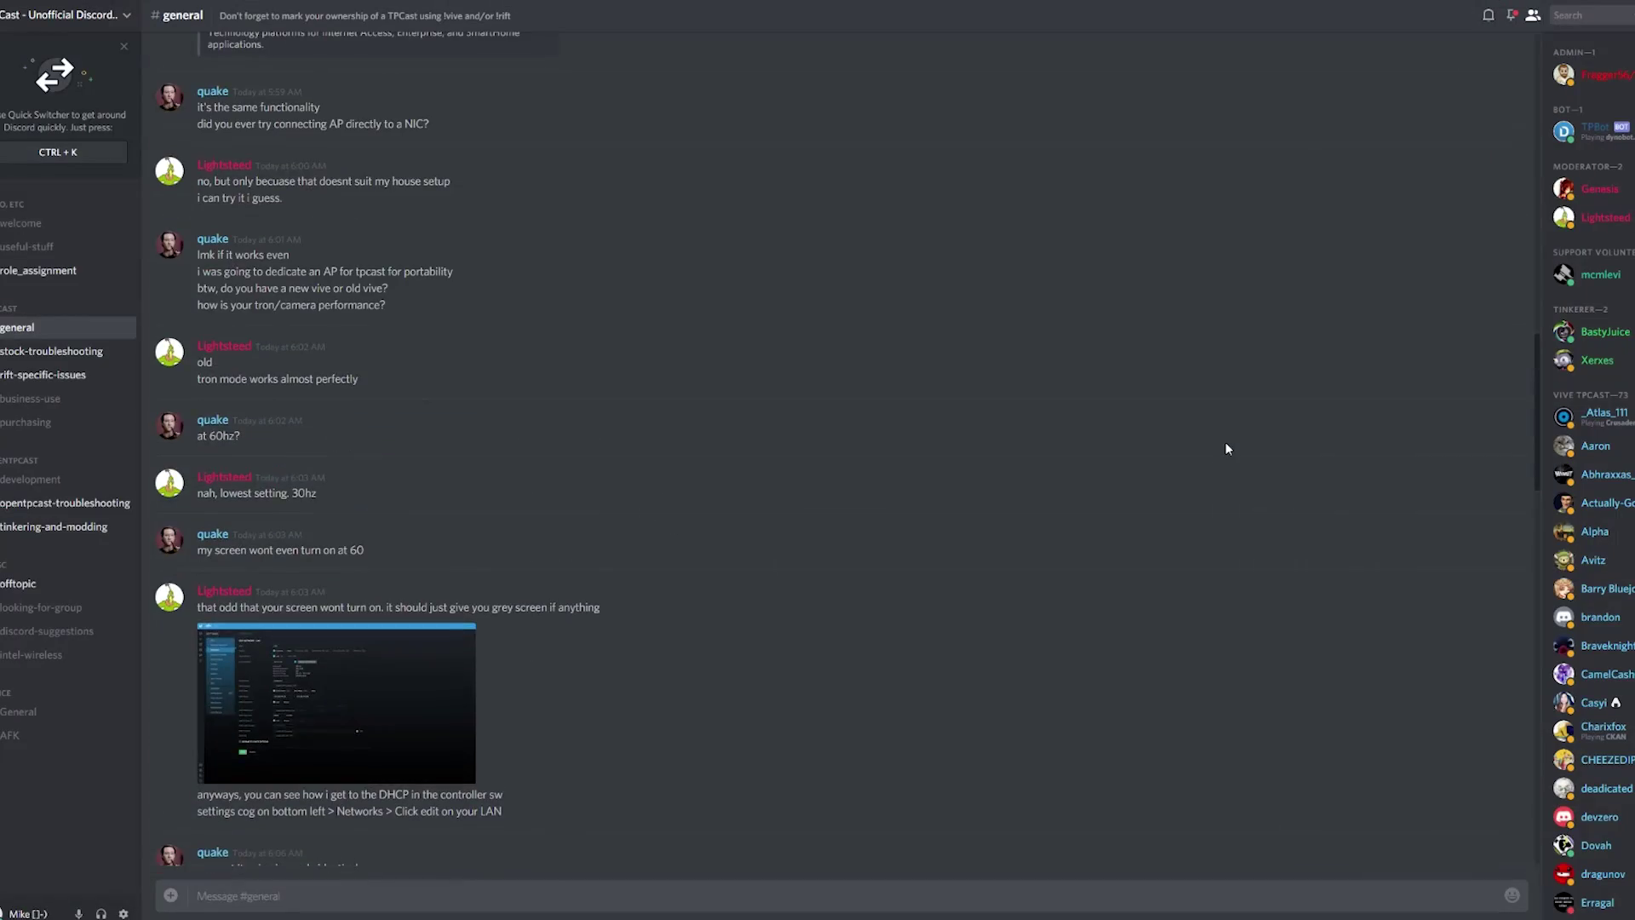
pyautogui.scroll(10, 1227, 448)
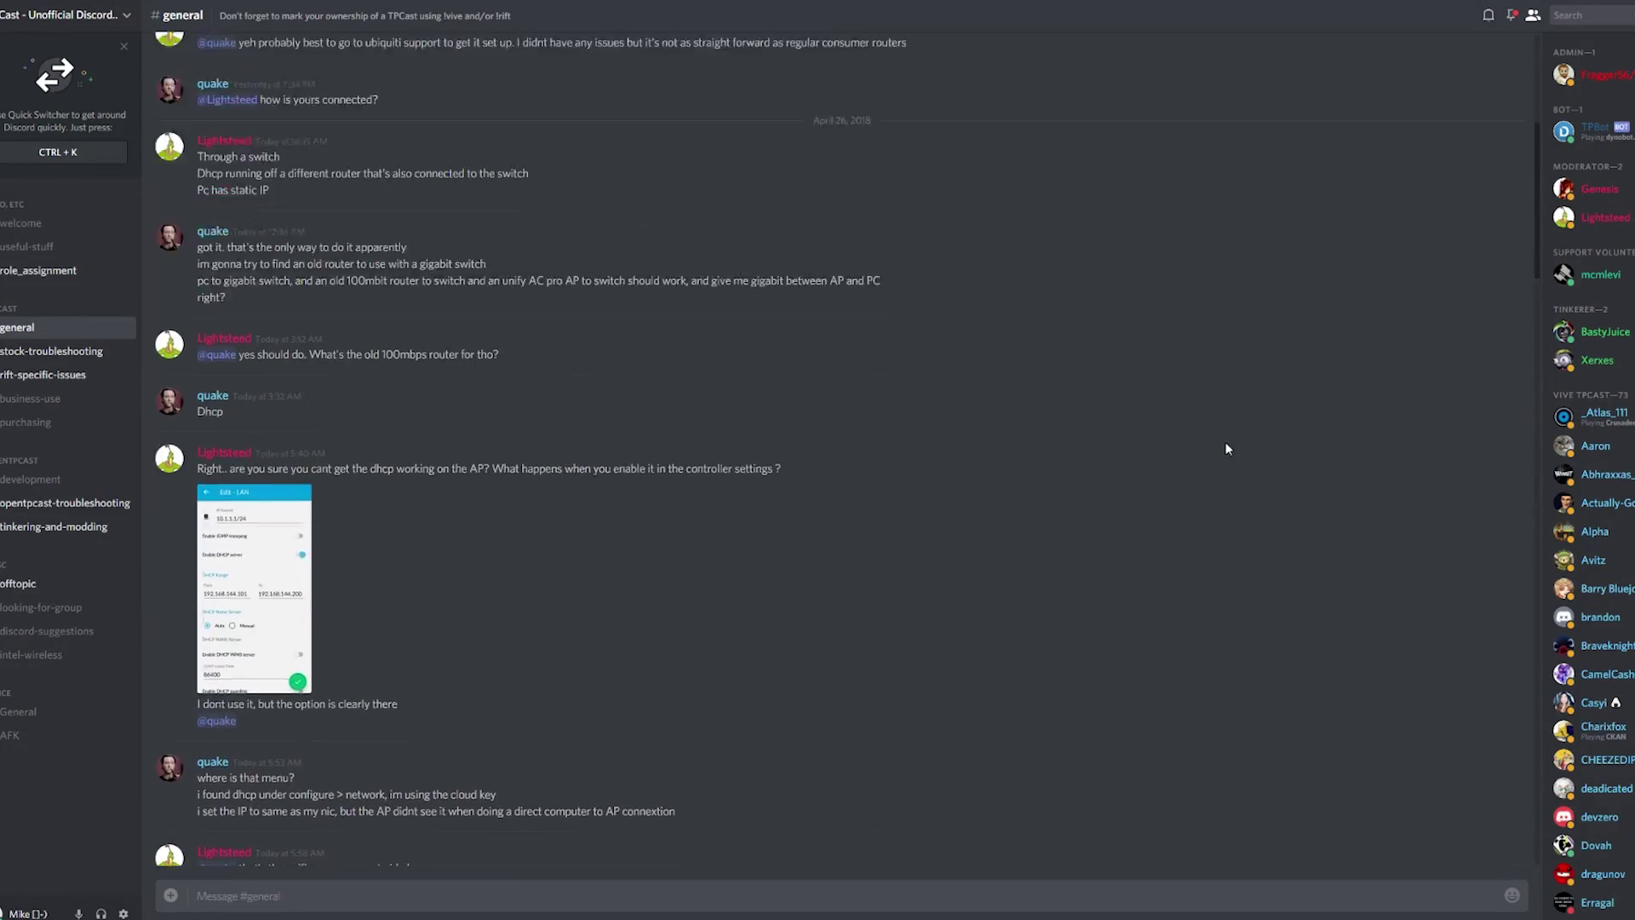
# - Scroll up in #general to the older posts about manually adding the TPCast IP in VirtualHere
pyautogui.scroll(15, 1225, 442)
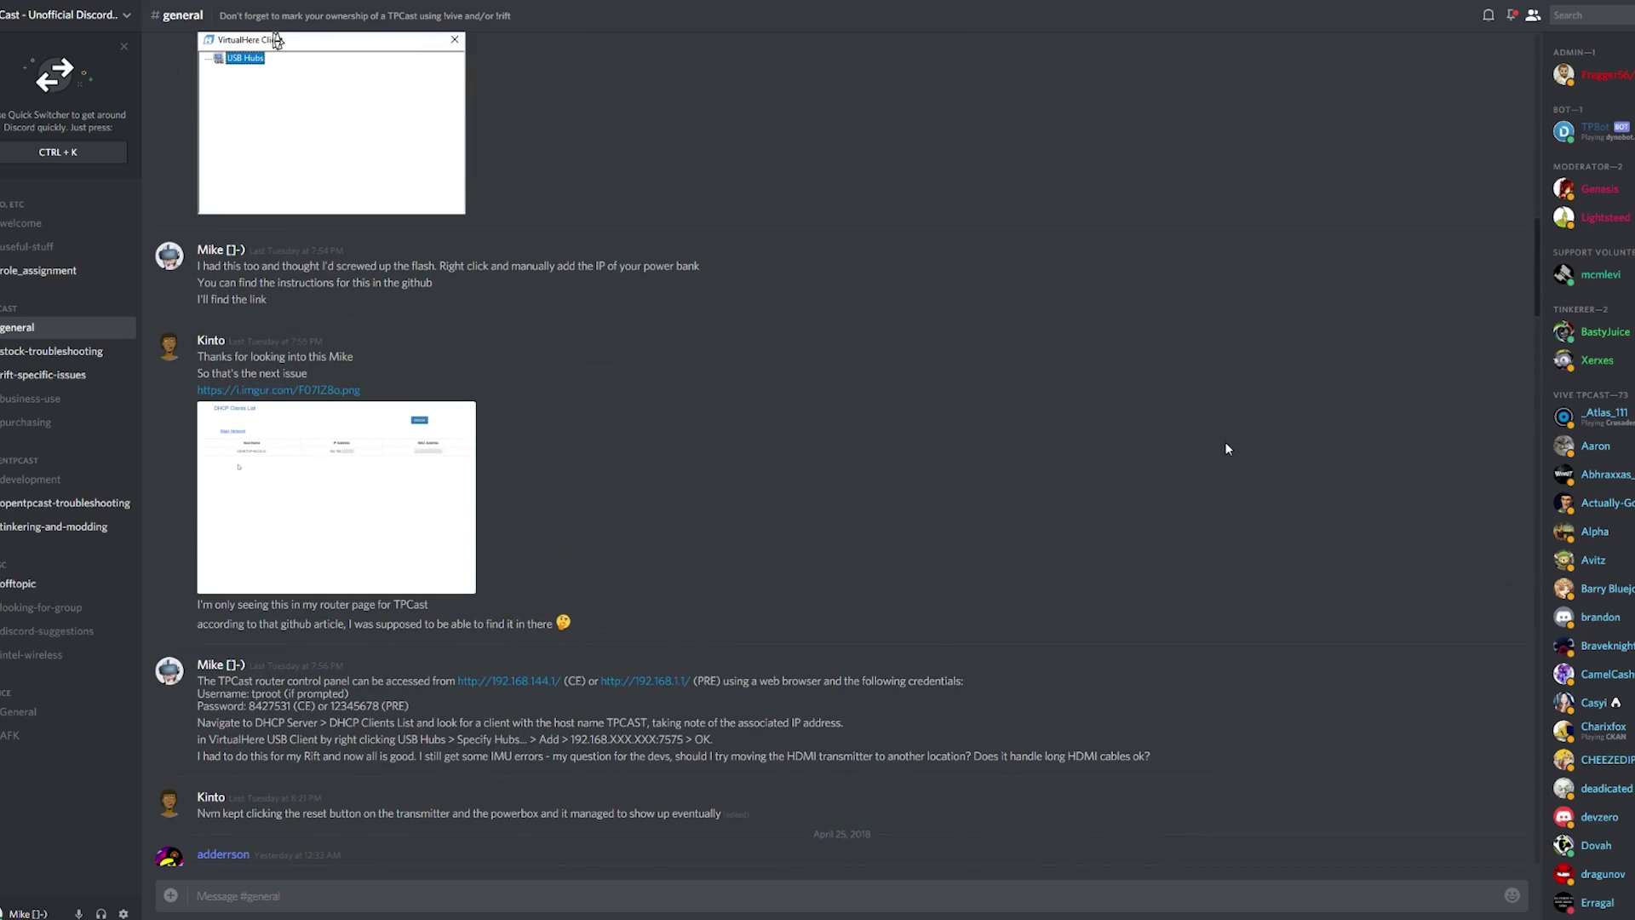